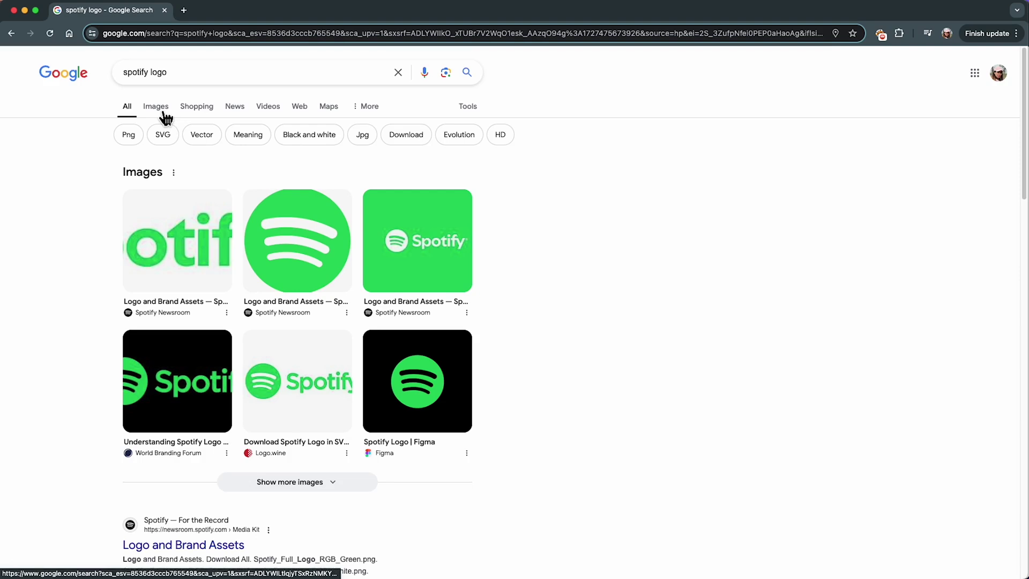
- Filter the Google Images results to transparent-background images only
click(159, 110)
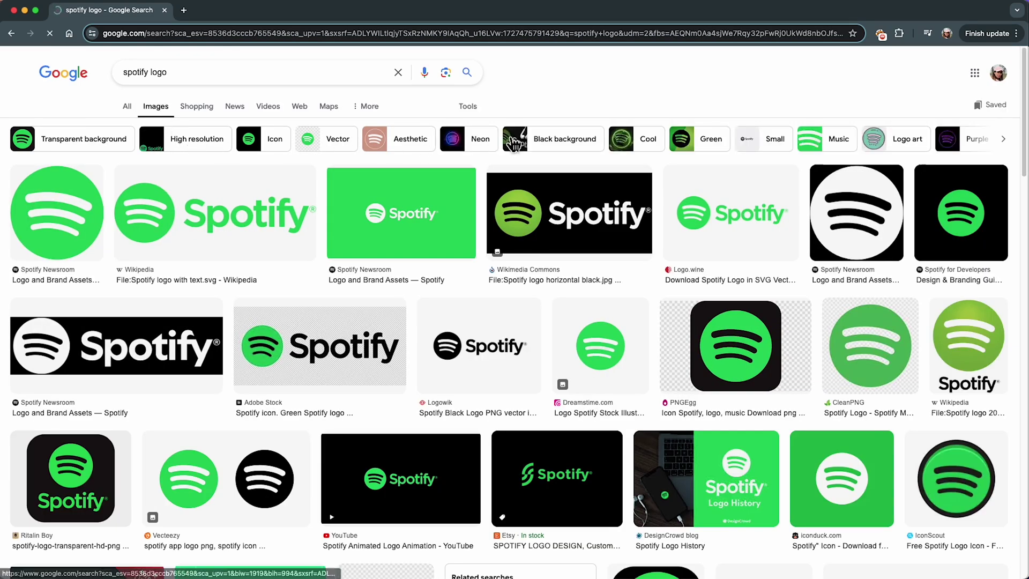
click(478, 112)
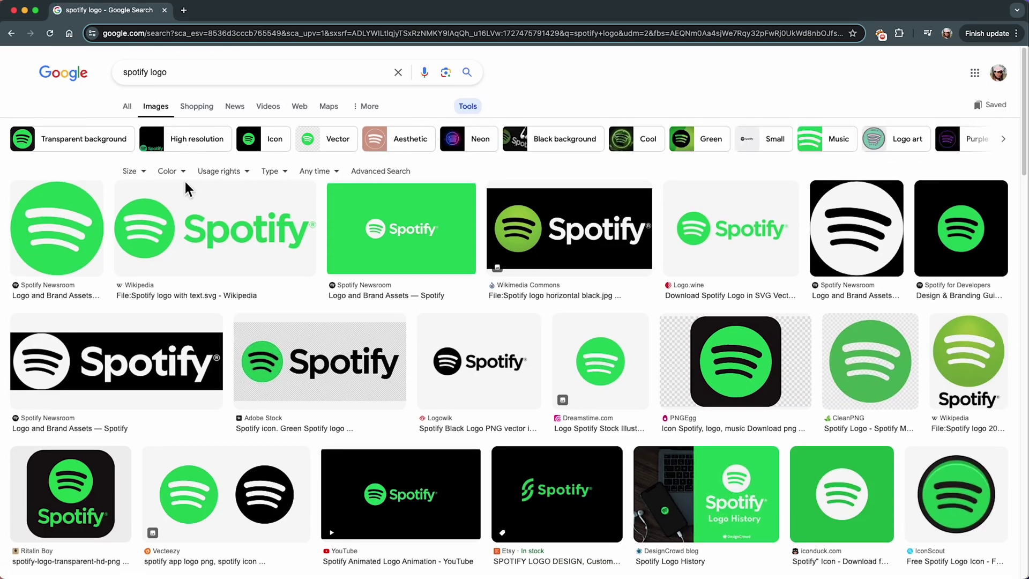
click(171, 172)
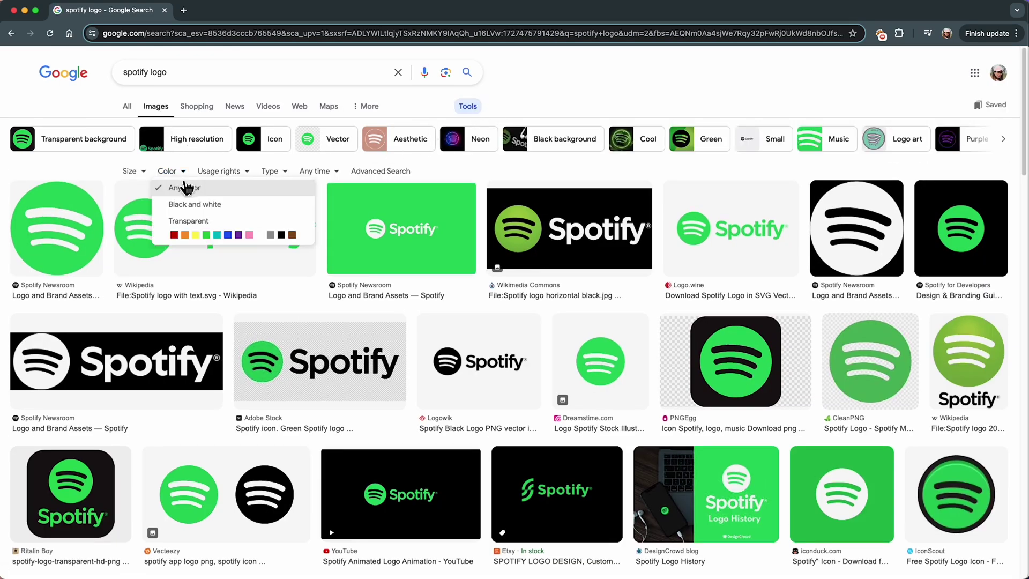
click(223, 221)
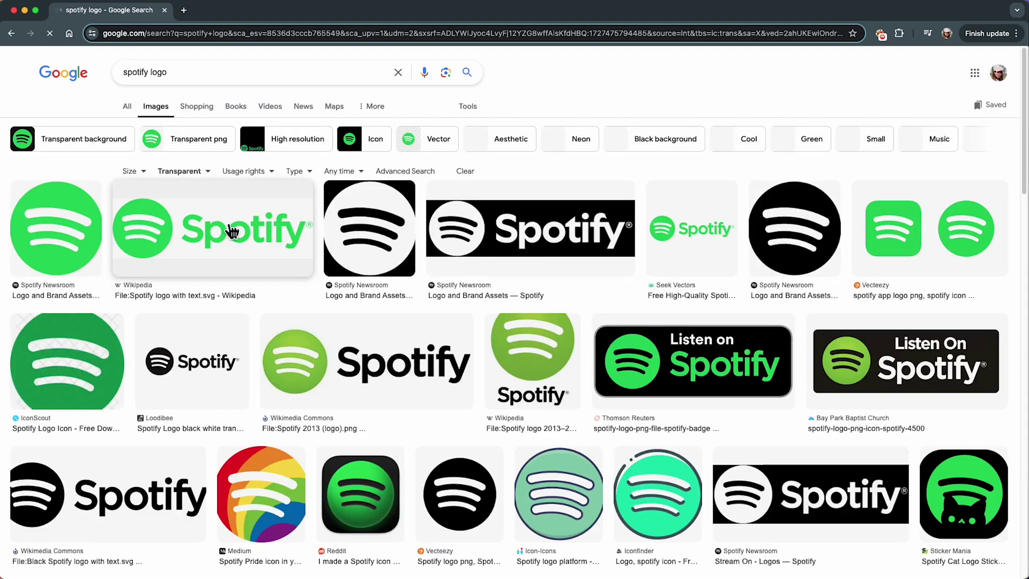
- Save the Wikipedia Spotify logo and drop all eight logos onto the Figma canvas
click(219, 251)
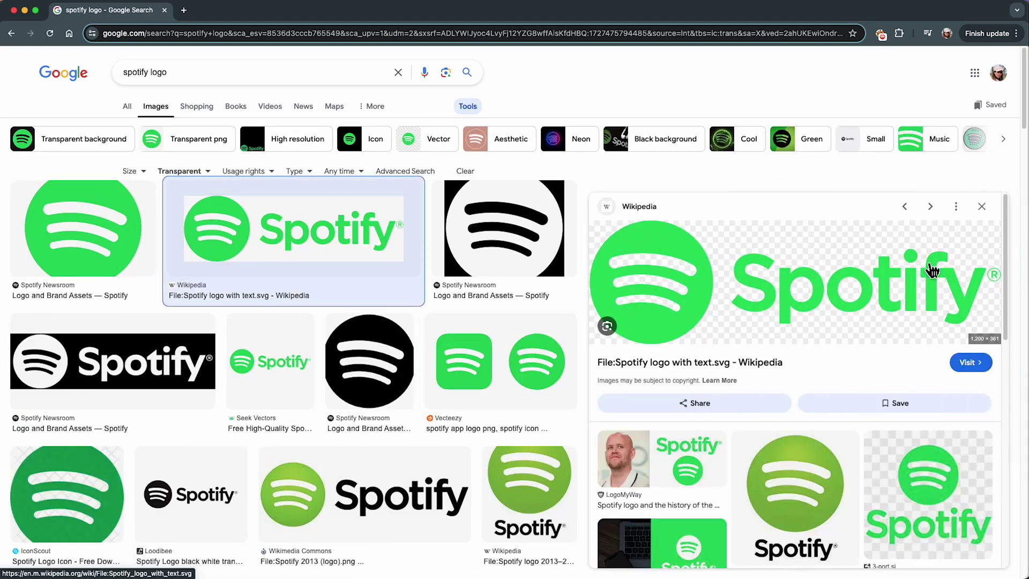
right_click(762, 266)
click(796, 382)
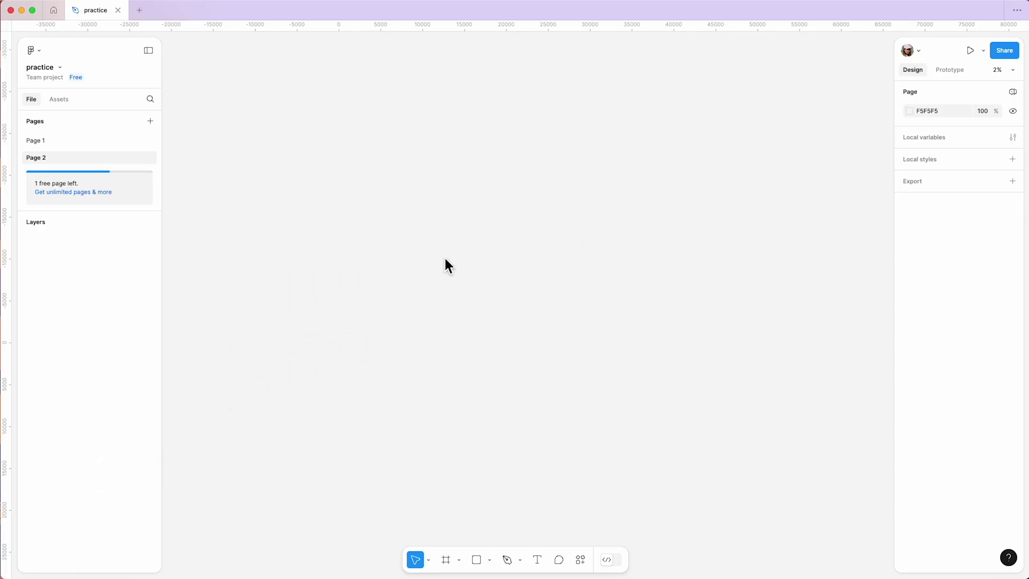
drag(447, 265, 448, 266)
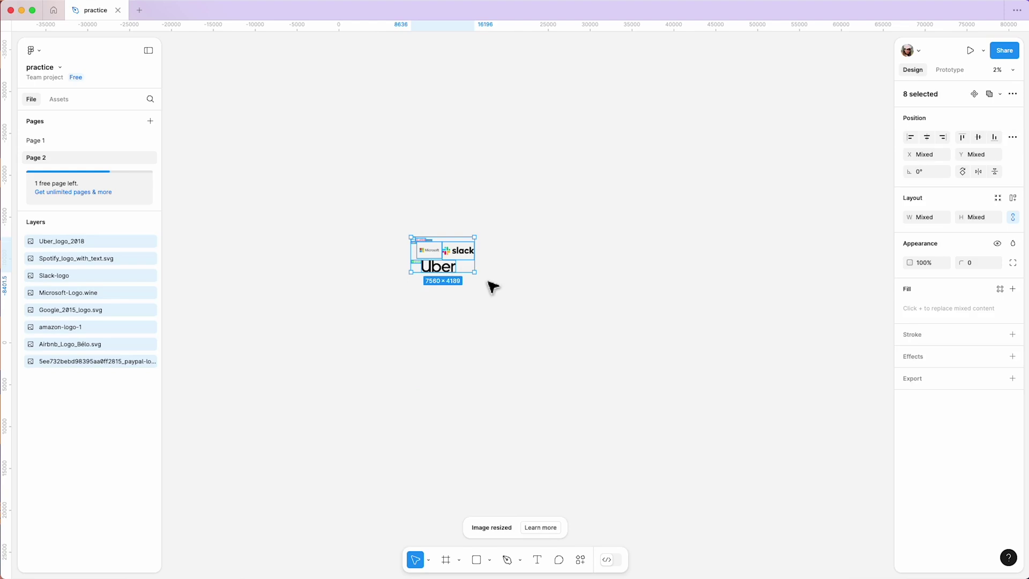
scroll(489, 287, up, 2)
scroll(489, 286, up, 2)
scroll(489, 288, up, 2)
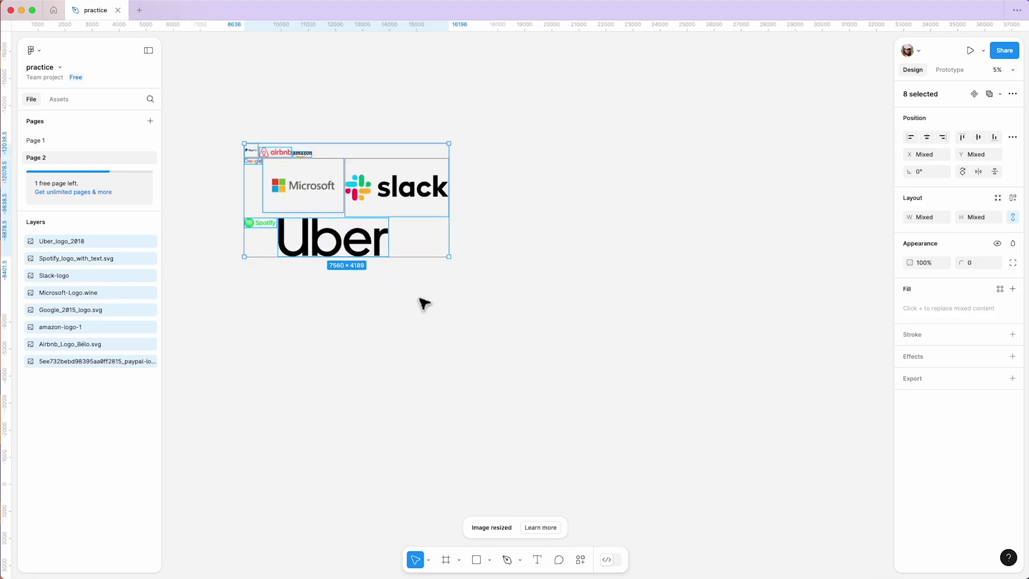
- Add a 1440×1024 Desktop frame to the right of the eight logos
click(384, 312)
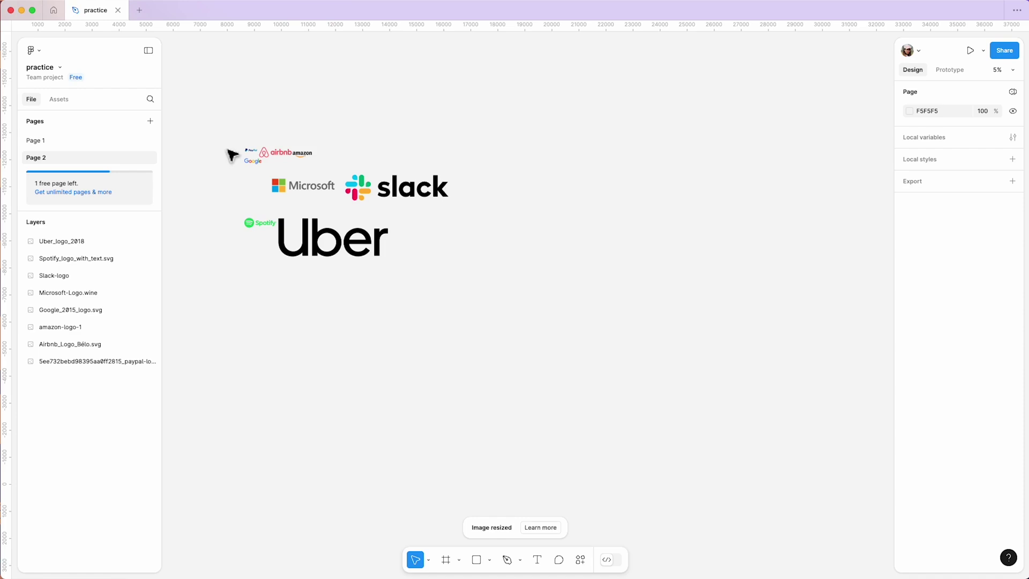
click(449, 565)
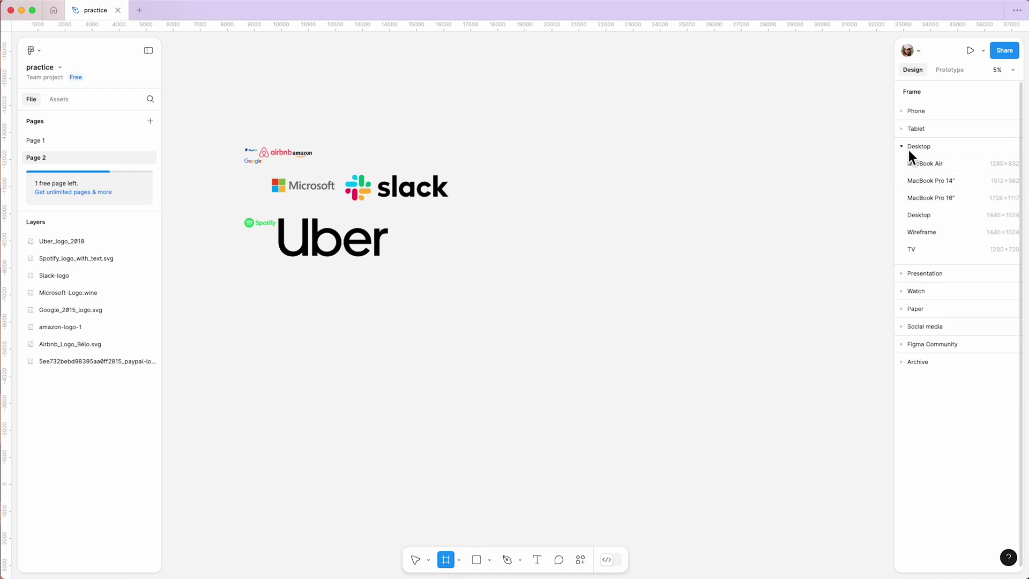
click(925, 216)
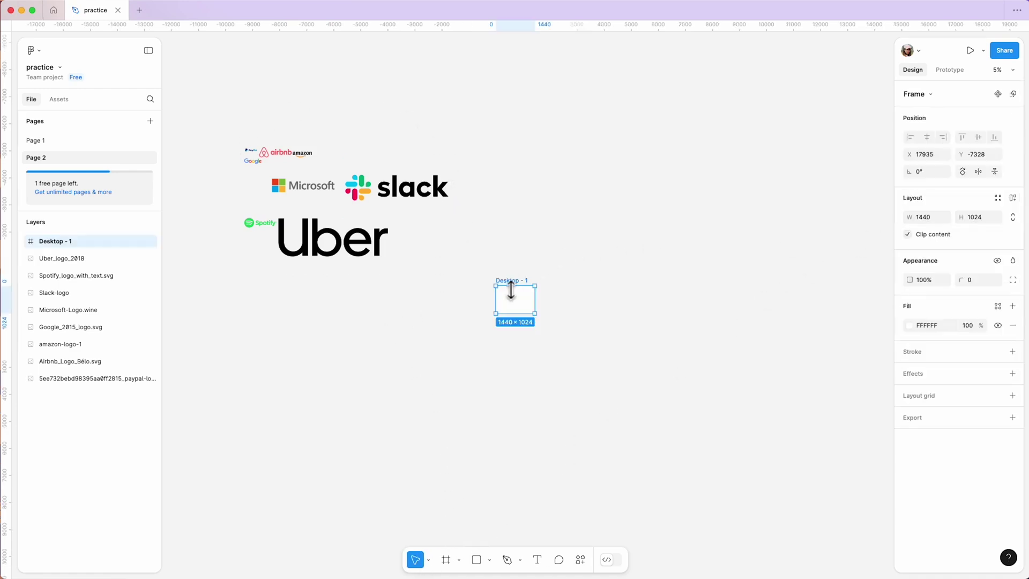
drag(515, 288, 568, 165)
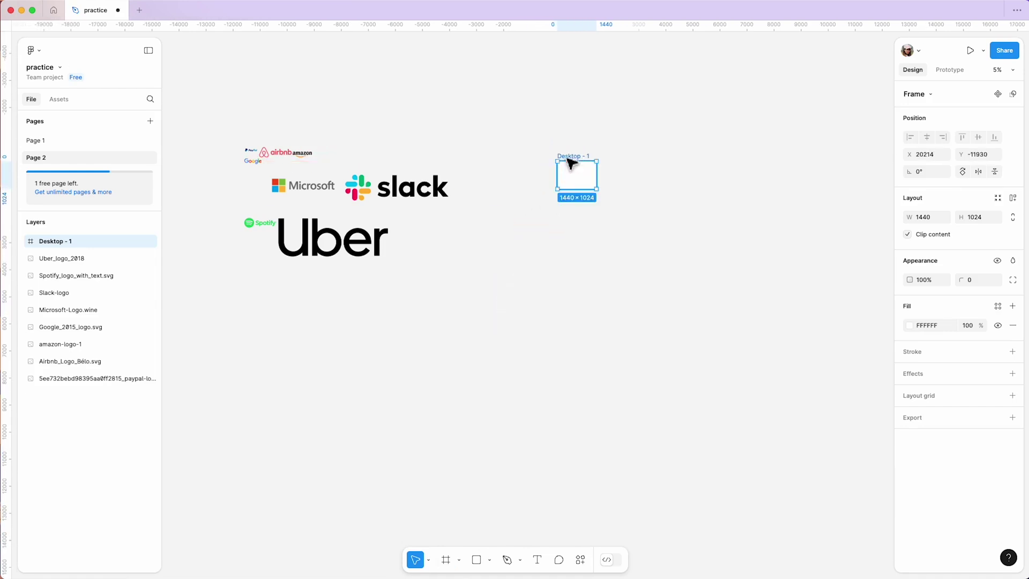
mouse_move(235, 140)
mouse_down()
mouse_move(463, 271)
mouse_move(287, 166)
mouse_move(540, 182)
mouse_up()
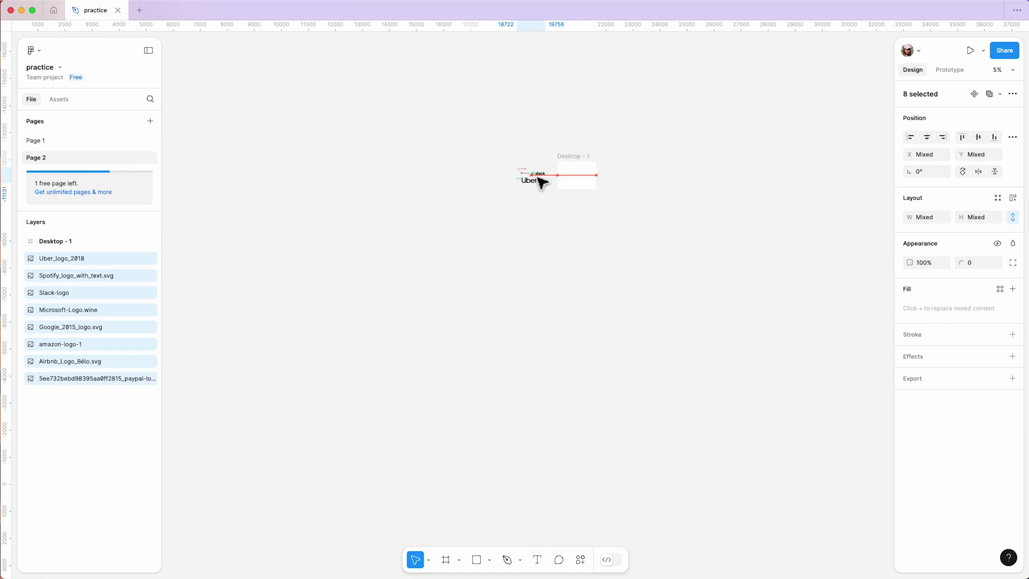
scroll(563, 185, up, 5)
- Move the Spotify, Slack and Microsoft logos into the frame, resizing Slack and Microsoft
drag(211, 165, 540, 207)
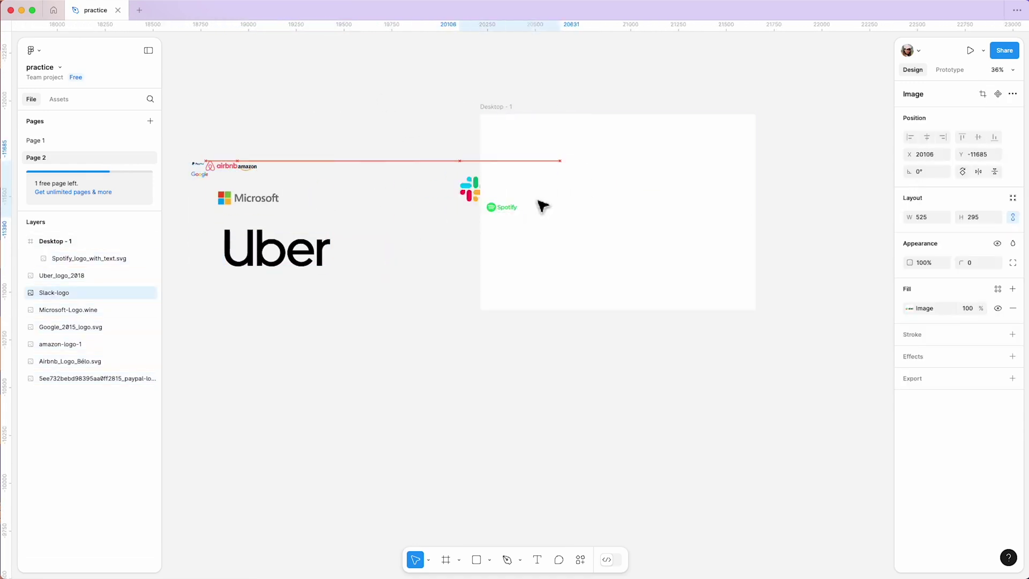
drag(469, 188, 528, 207)
drag(628, 239, 563, 212)
mouse_move(247, 197)
mouse_down()
mouse_move(623, 223)
mouse_move(609, 214)
mouse_up()
drag(222, 165, 636, 214)
- Add the Airbnb, Uber, Amazon, PayPal and Google logos to the row, Google at the end
click(278, 249)
drag(337, 274, 259, 246)
drag(241, 237, 679, 212)
drag(247, 167, 713, 220)
drag(198, 164, 740, 216)
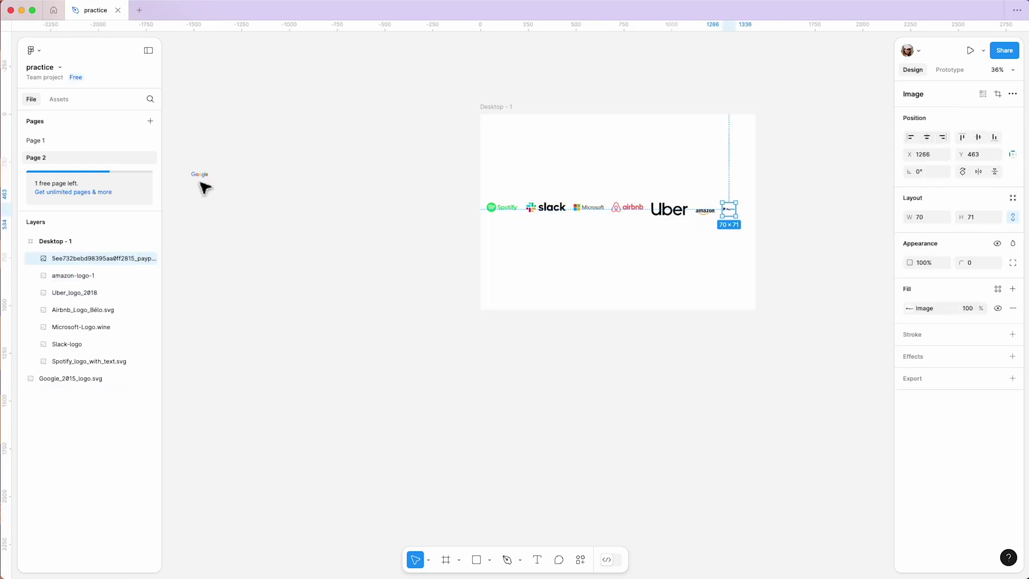
drag(202, 183, 754, 218)
ctrl+scroll(772, 242, up, 5)
click(228, 178)
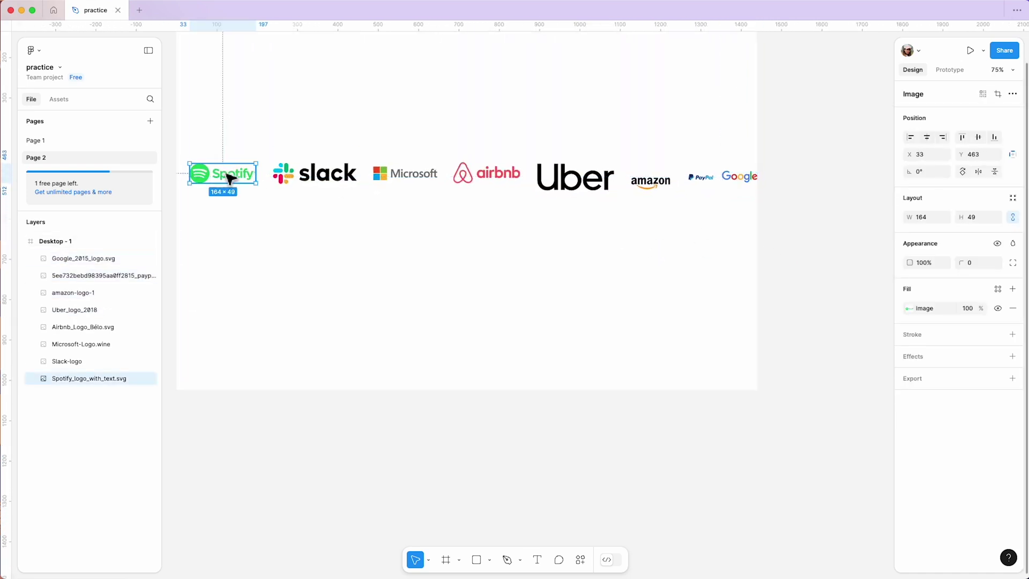
- Crop the empty space above and below the Slack logo
click(317, 176)
ctrl+scroll(329, 209, up, 5)
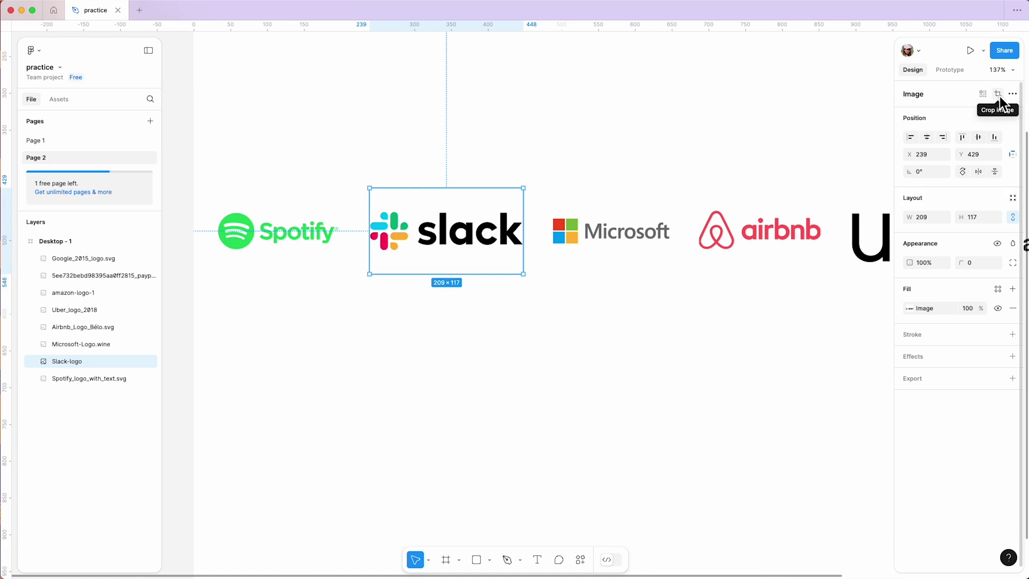
click(997, 94)
ctrl+scroll(464, 202, up, 3)
drag(442, 186, 442, 220)
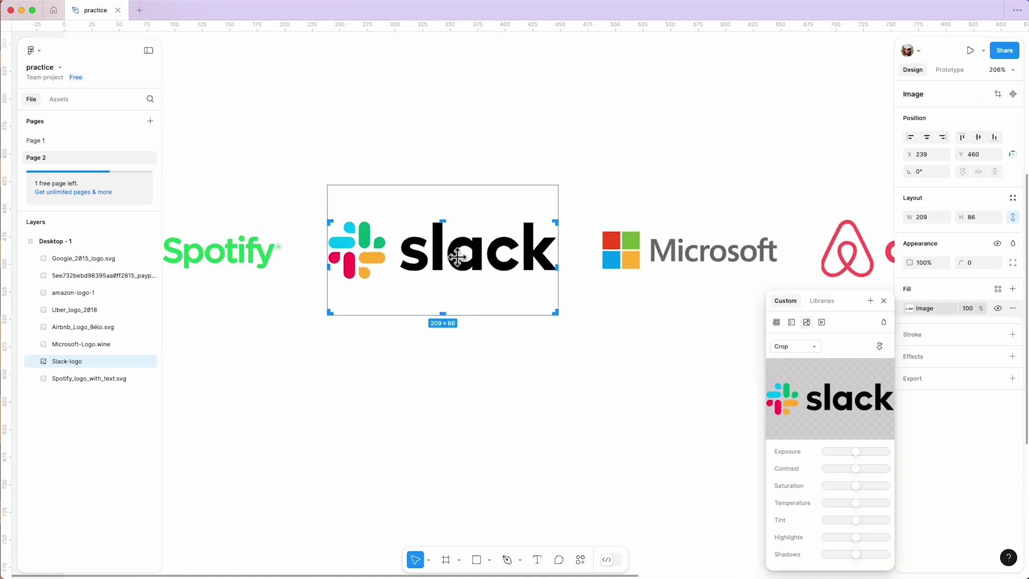
drag(442, 313, 442, 278)
ctrl+scroll(381, 317, down, 5)
key(Escape)
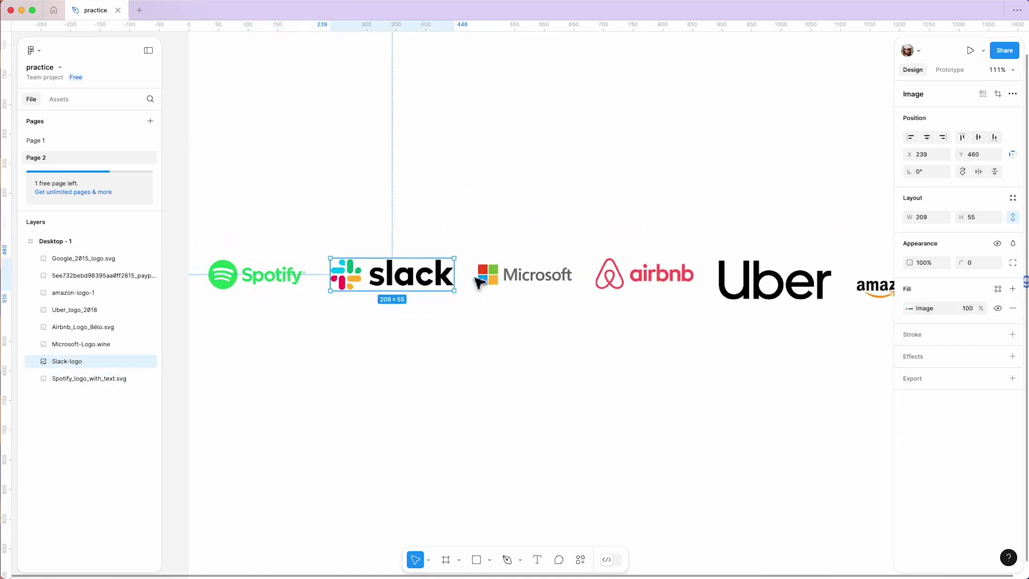
- Crop the Microsoft logo tight on all four sides
click(480, 282)
ctrl+scroll(616, 293, up, 4)
ctrl+scroll(616, 293, up, 1)
click(999, 96)
drag(483, 207, 481, 252)
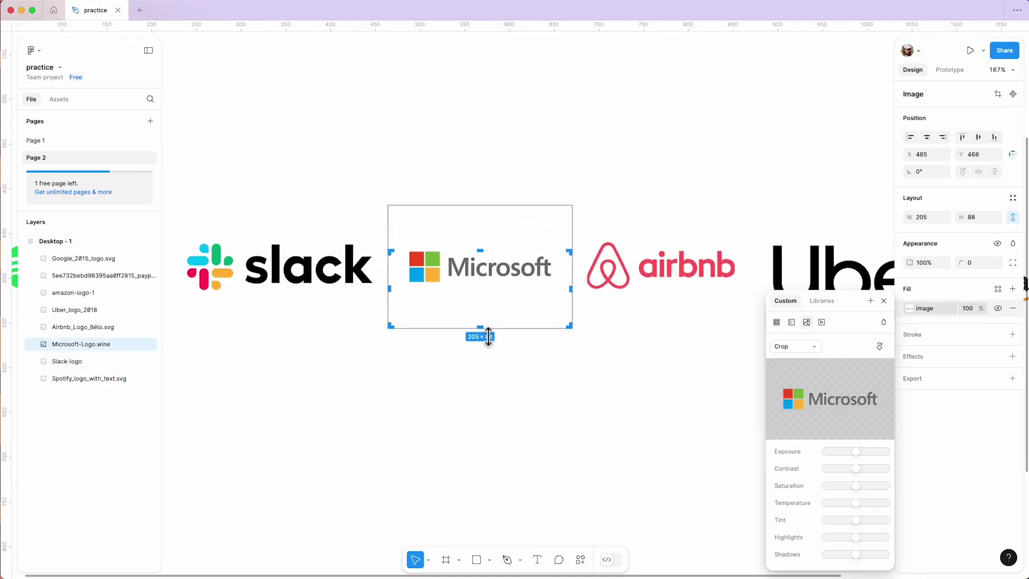
drag(487, 336, 479, 284)
drag(569, 267, 552, 267)
drag(389, 267, 406, 267)
key(Escape)
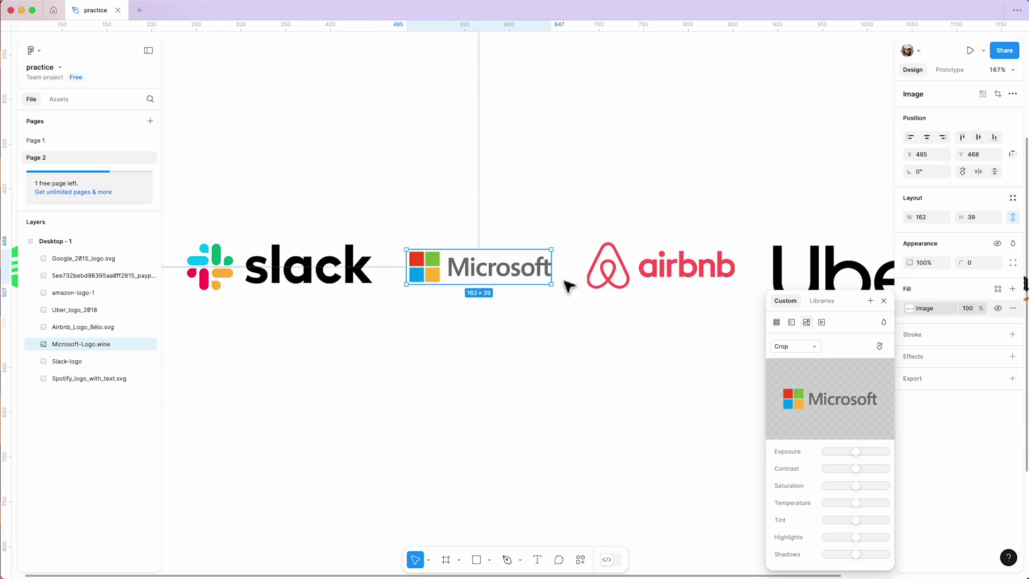
ctrl+scroll(568, 286, down, 3)
- Crop the PayPal logo tight on all four sides
click(692, 287)
click(728, 278)
ctrl+scroll(728, 277, up, 5)
click(998, 96)
drag(587, 154, 592, 218)
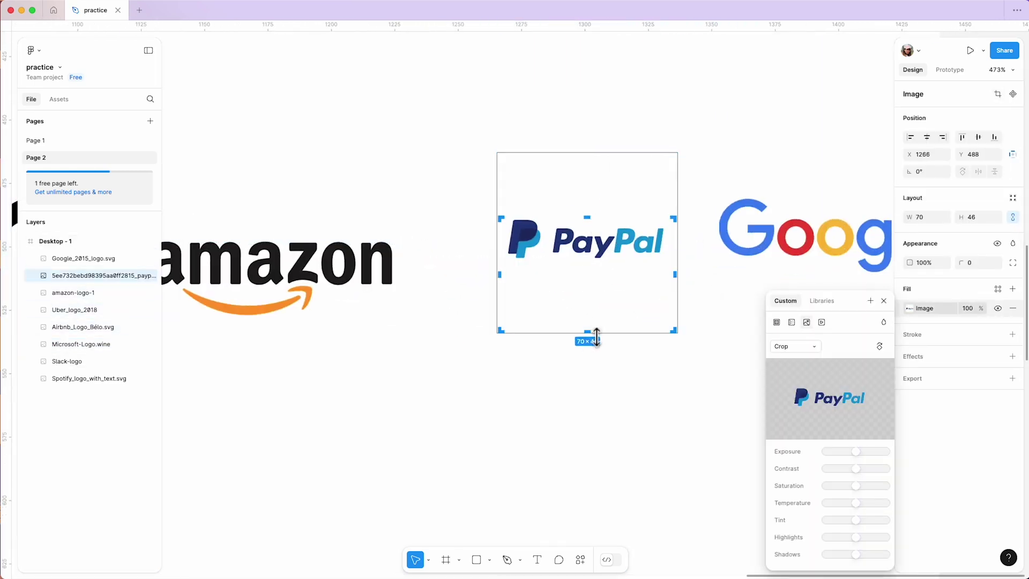
drag(596, 333, 596, 262)
drag(675, 241, 665, 241)
drag(500, 242, 507, 241)
key(Escape)
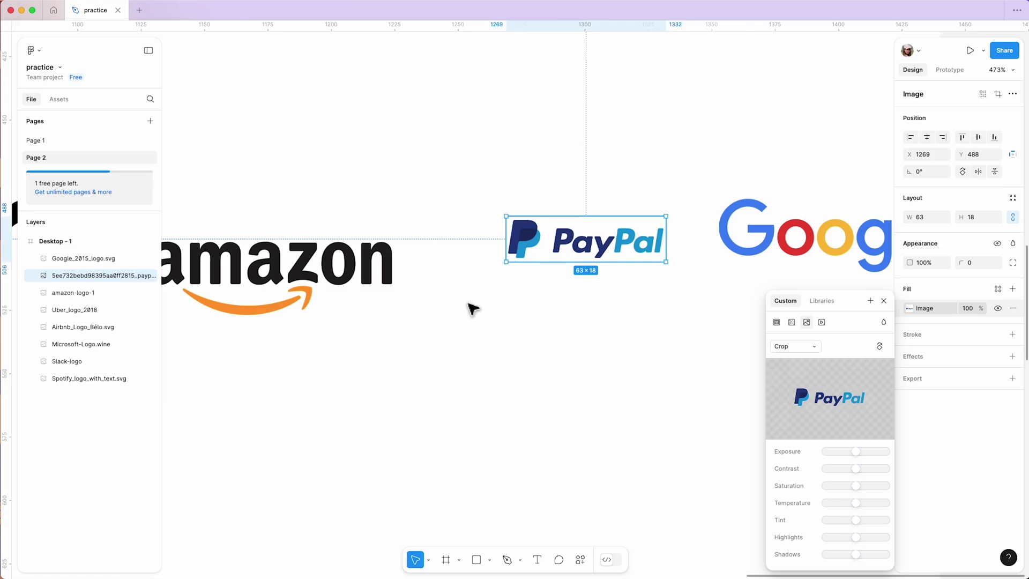
click(472, 309)
ctrl+scroll(472, 309, down, 3)
click(616, 271)
ctrl+scroll(747, 298, down, 3)
ctrl+scroll(705, 307, down, 2)
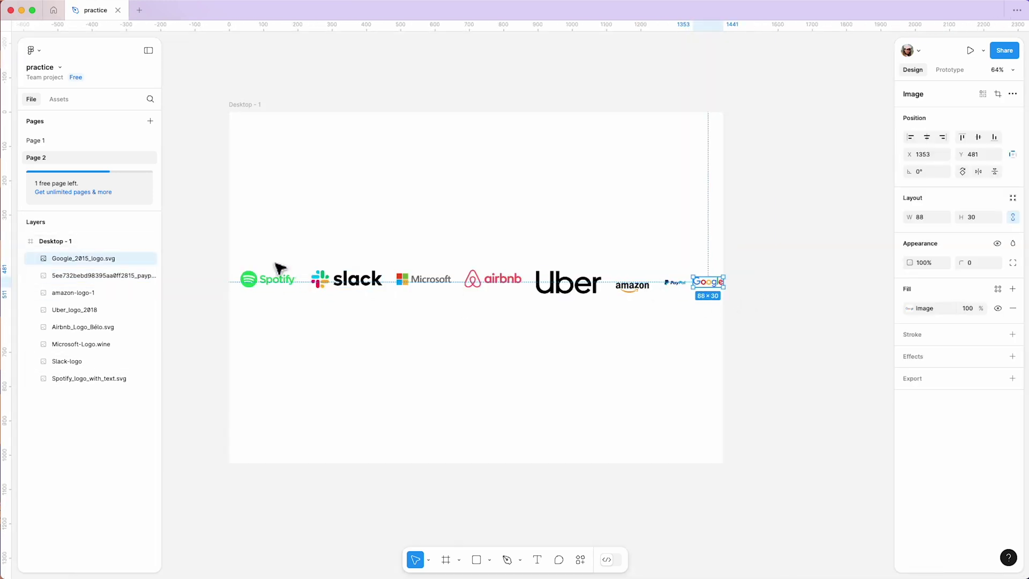
- Give all logos 40 px height and wrap them in a horizontal, center-aligned auto-layout frame
drag(254, 259, 708, 315)
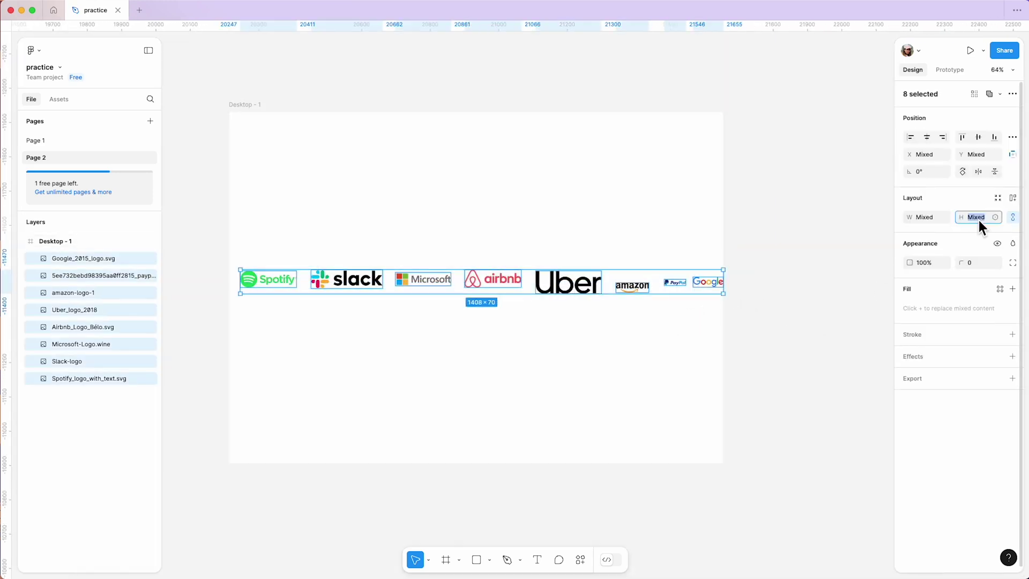
text(40)
key(Return)
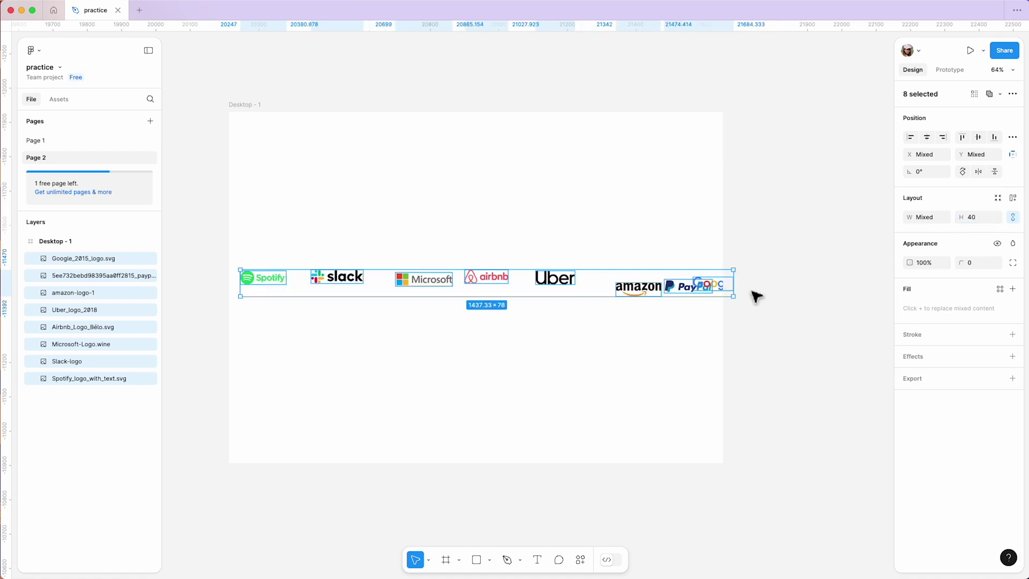
right_click(562, 288)
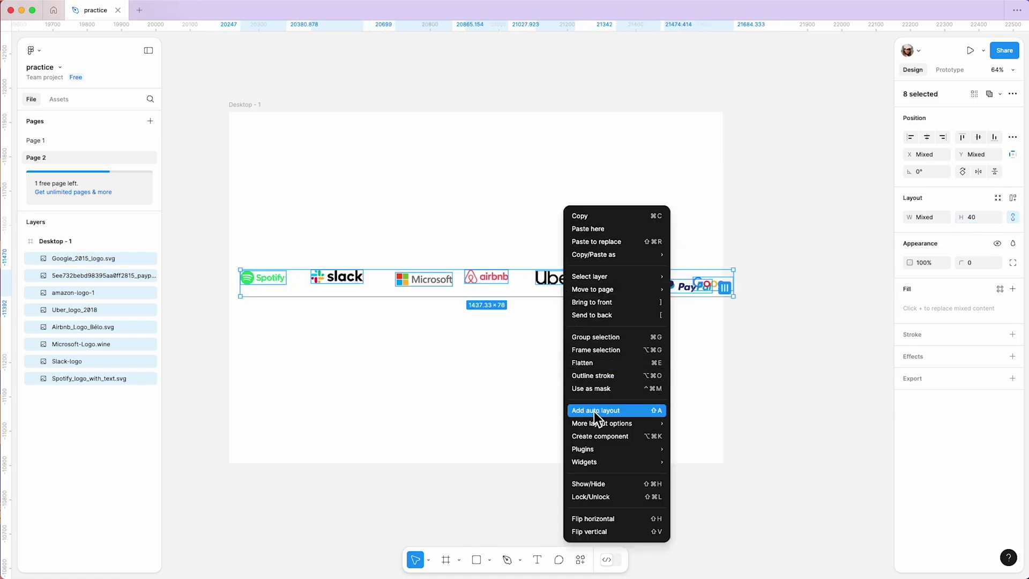
click(659, 415)
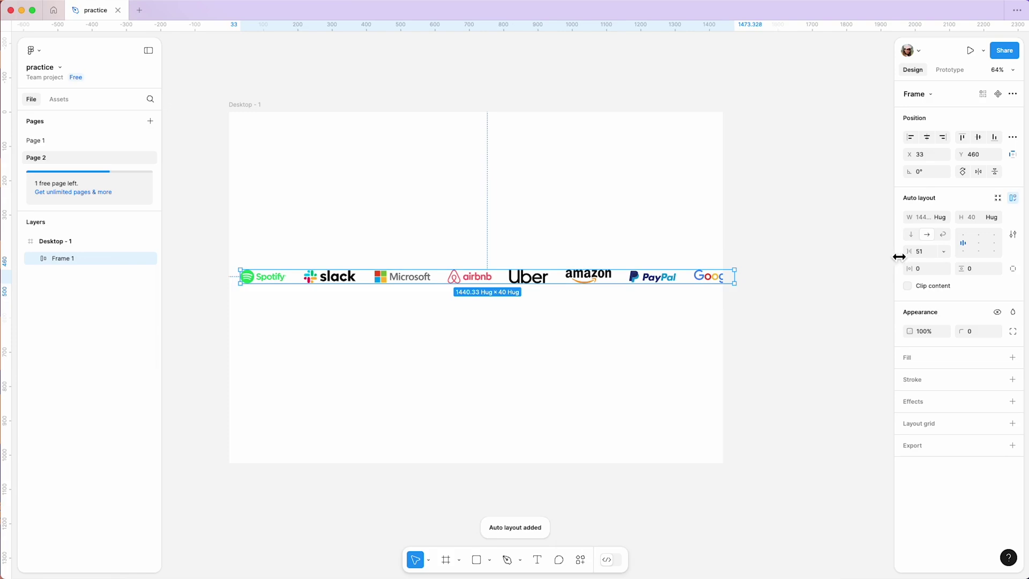
click(927, 235)
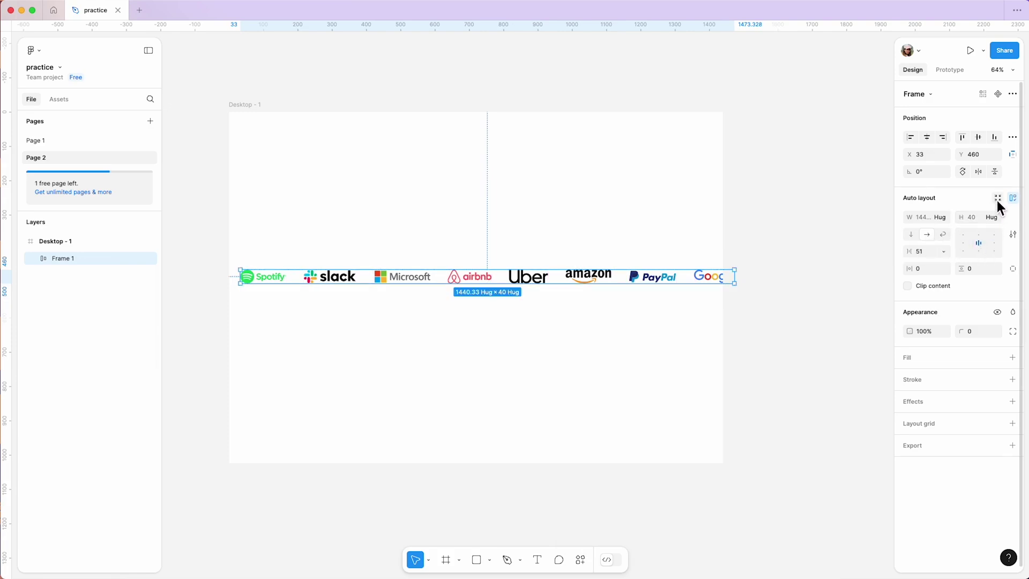
click(928, 140)
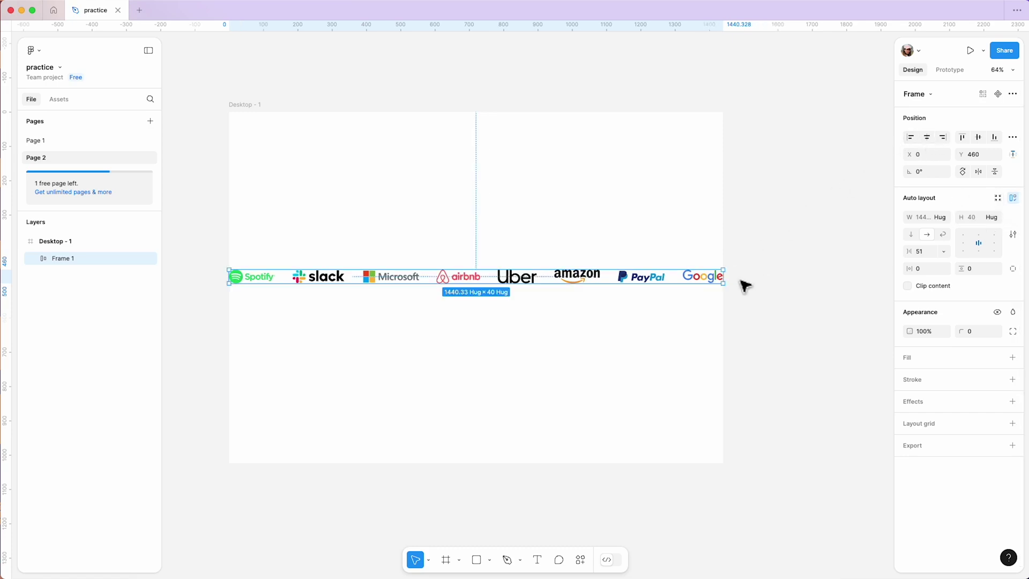
scroll(744, 285, up, 5)
scroll(785, 329, down, 5)
scroll(216, 331, up, 5)
scroll(229, 340, down, 2)
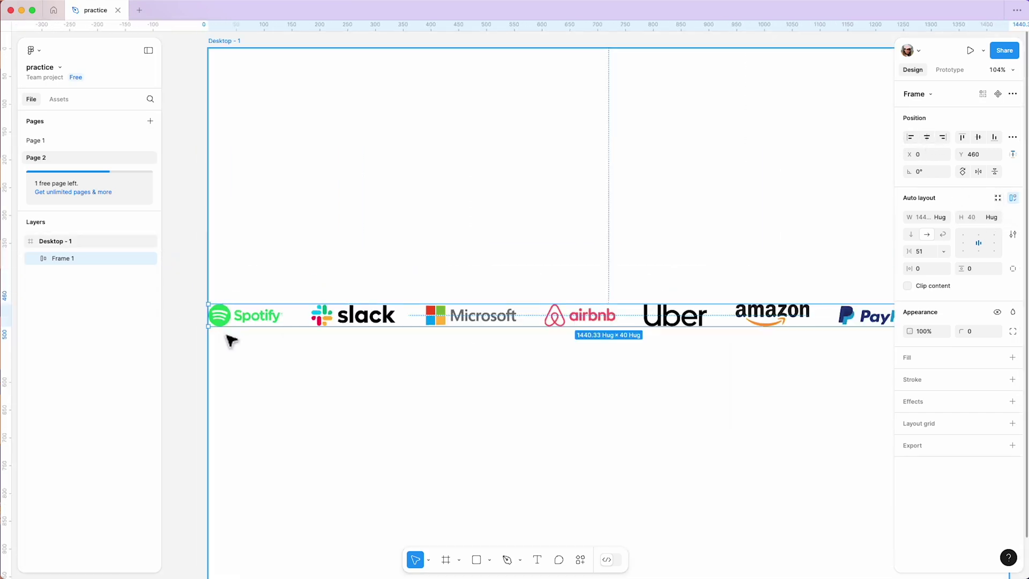
scroll(229, 340, down, 5)
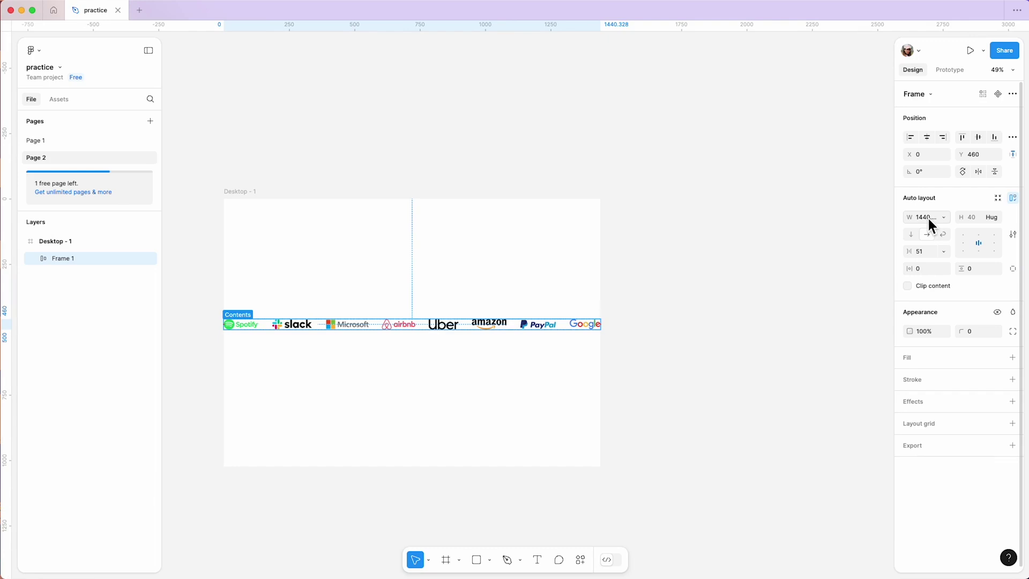
- Move the logo row frame out of Desktop - 1 and place it beside the desktop
click(329, 367)
scroll(329, 367, down, 1)
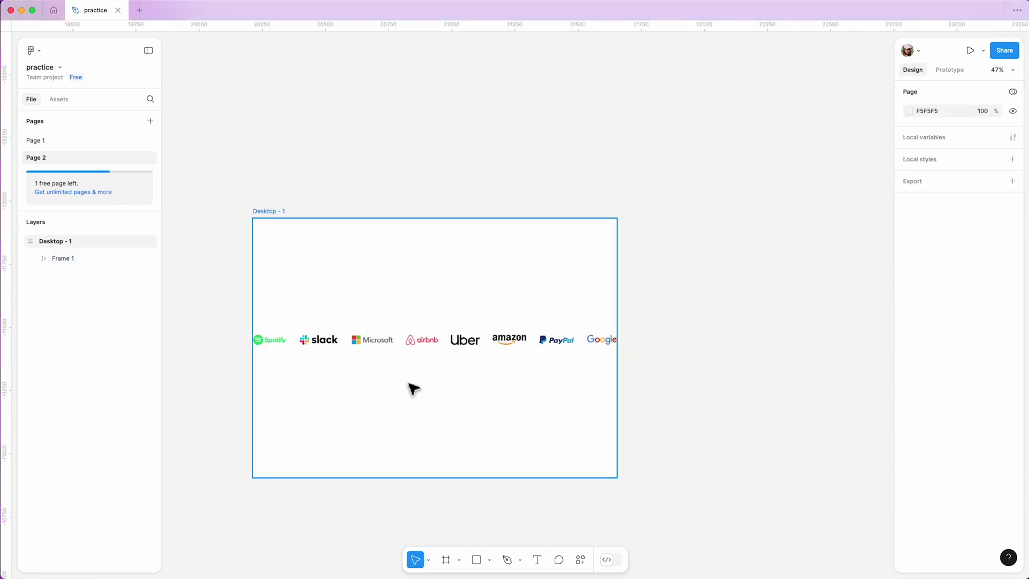
scroll(408, 388, down, 1)
scroll(638, 387, up, 2)
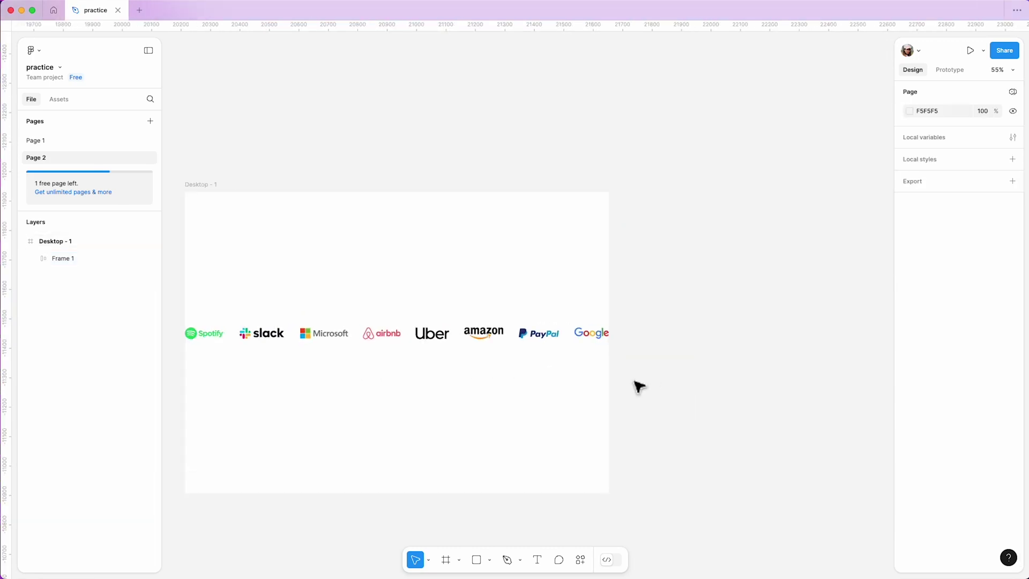
scroll(605, 389, down, 3)
scroll(729, 410, down, 3)
click(556, 356)
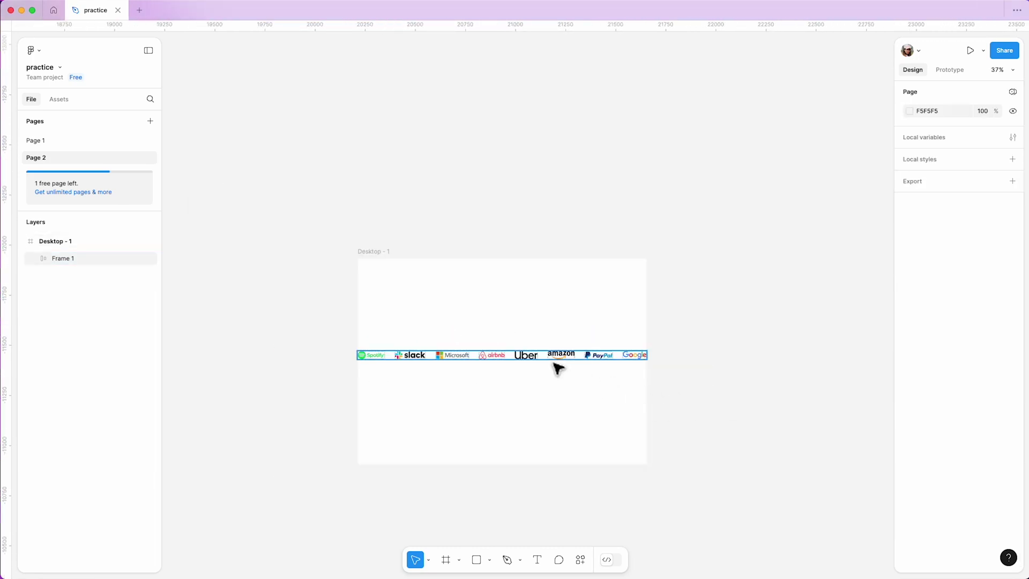
key(super+x)
key(super+v)
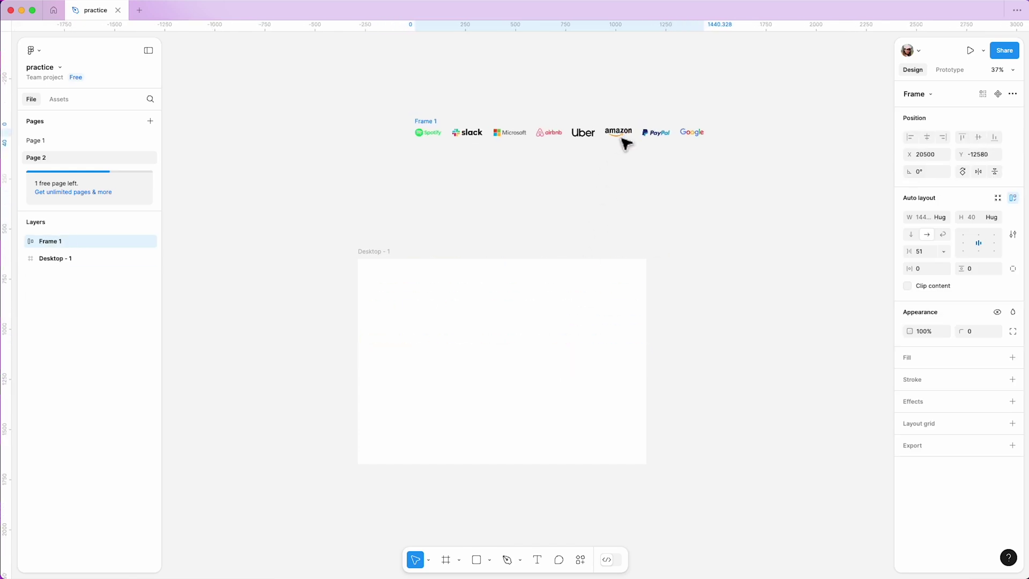
drag(639, 223, 503, 284)
drag(230, 156, 528, 345)
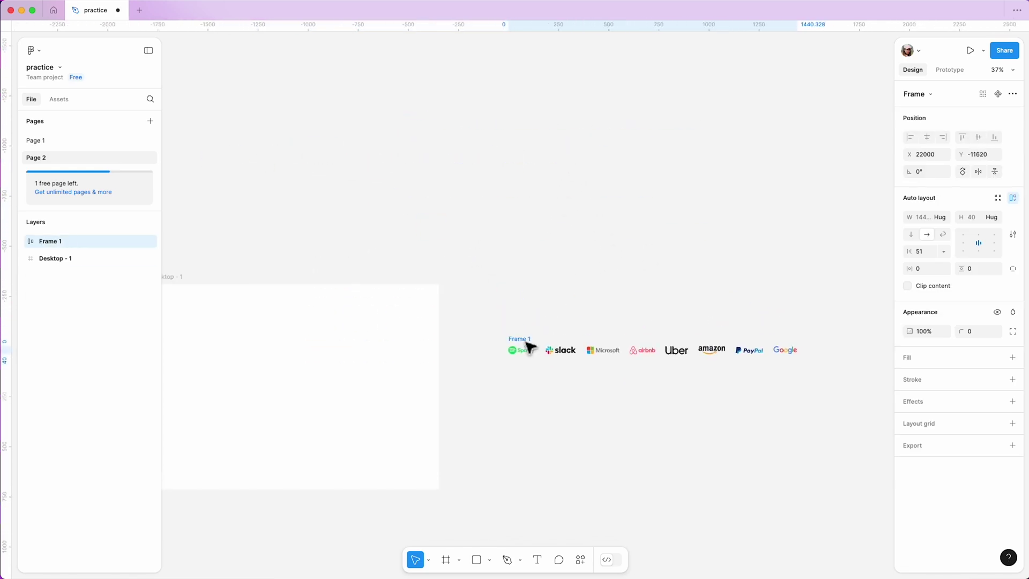
scroll(498, 346, right, 3)
scroll(498, 346, up, 3)
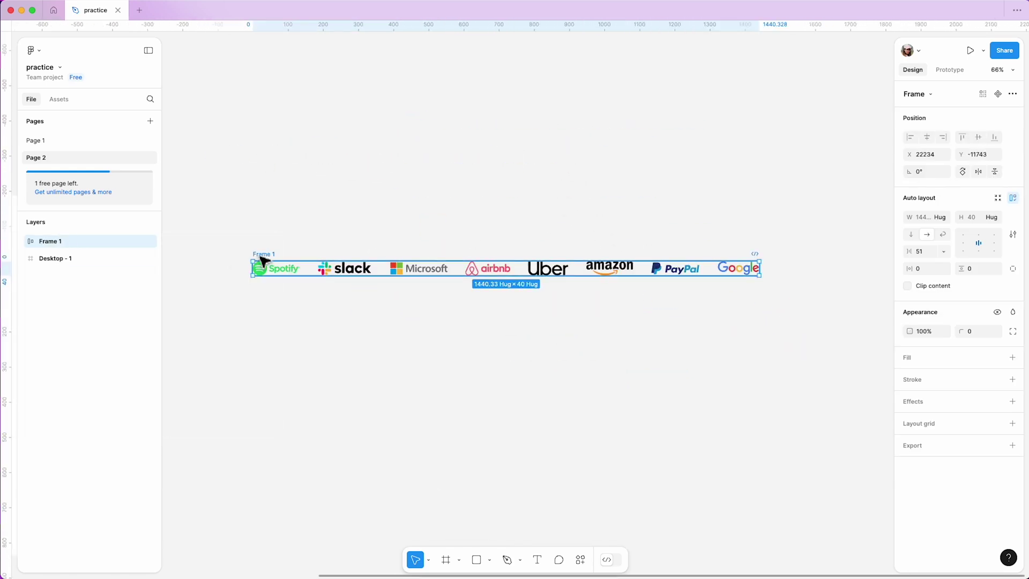
- Rename Frame 1 to 'Inner' and select the eight logos inside it
click(23, 240)
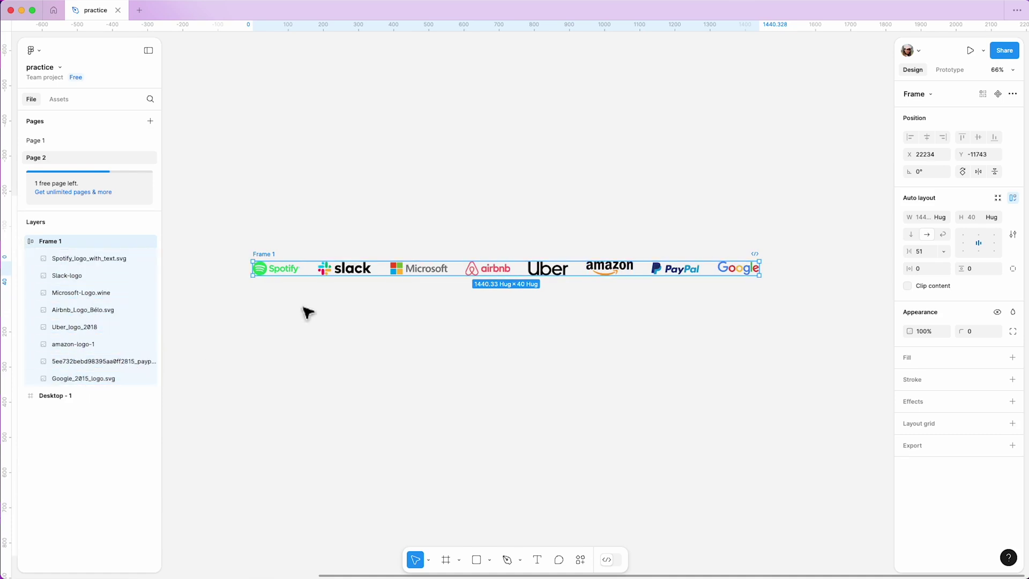
double_click(266, 254)
text(Inner)
click(345, 217)
click(273, 265)
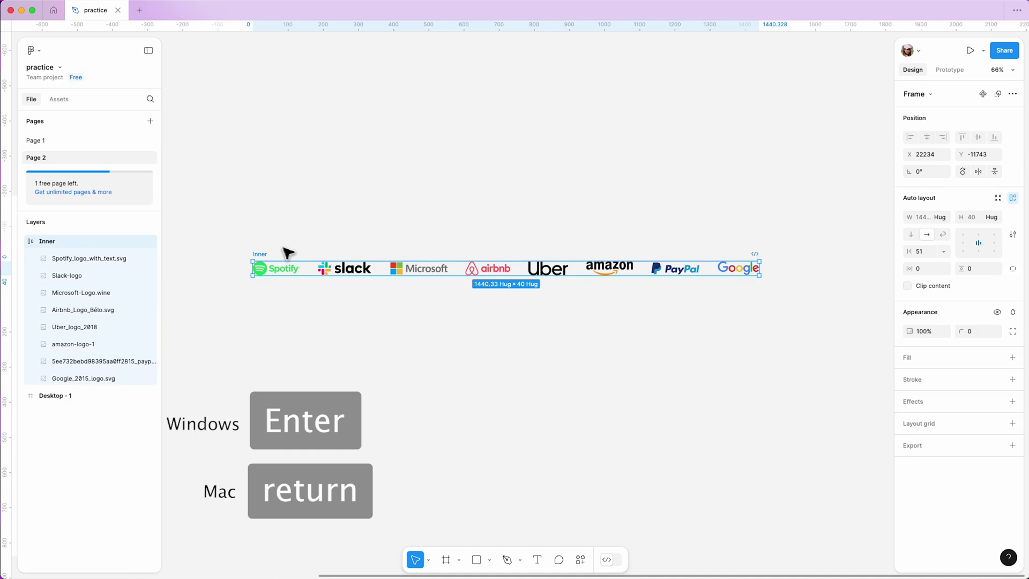
key(Return)
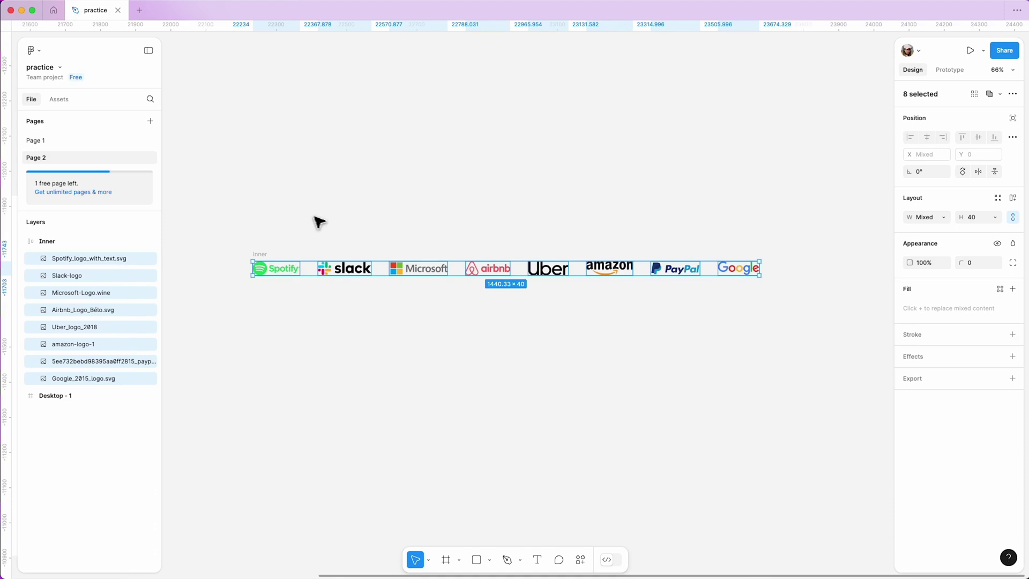
- Duplicate the eight logos so Inner holds sixteen, then reselect Inner
key(super+d)
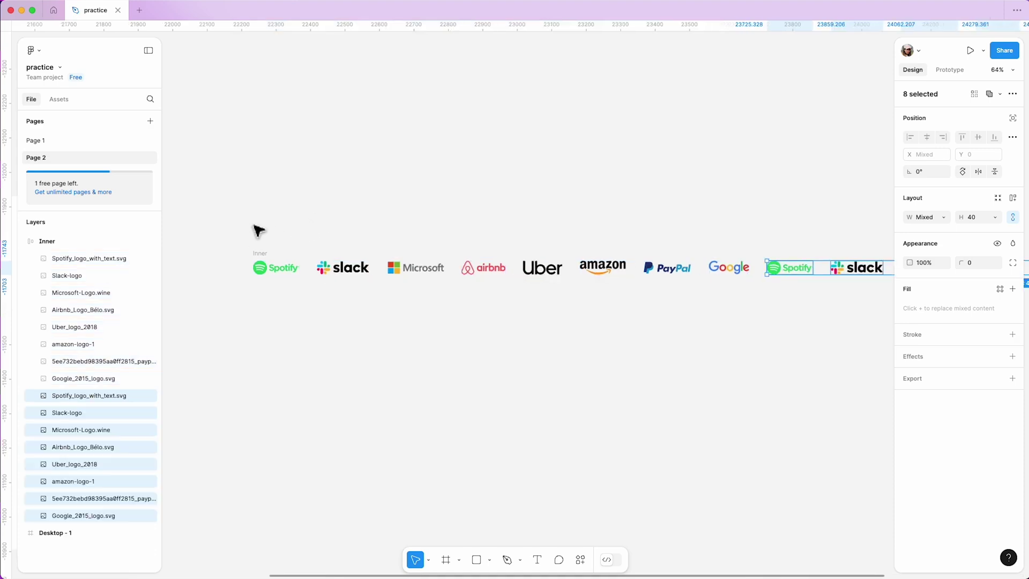
ctrl+scroll(258, 232, down, 3)
ctrl+scroll(257, 233, down, 3)
ctrl+scroll(258, 233, down, 1)
click(404, 293)
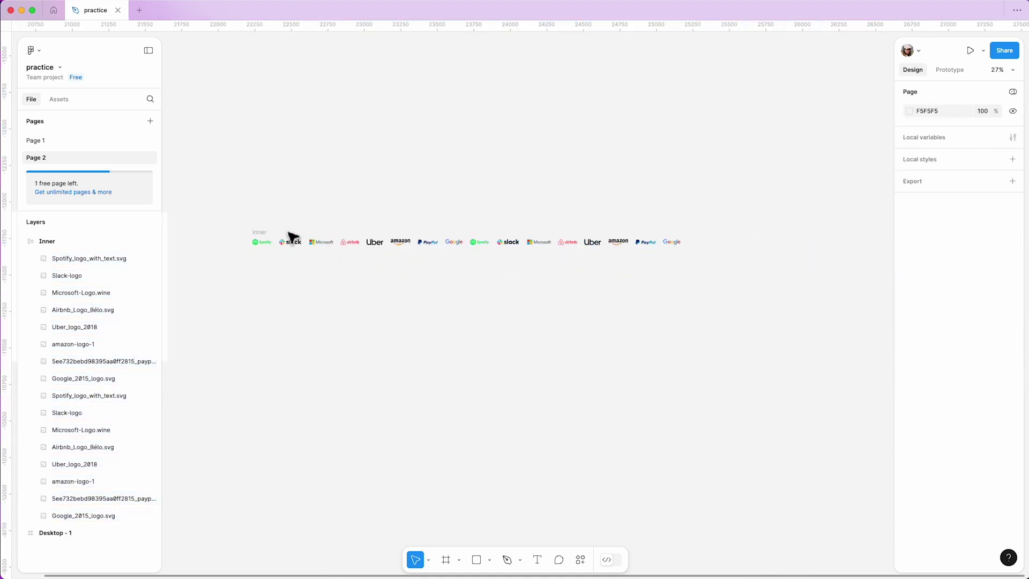
click(262, 232)
mouse_move(88, 327)
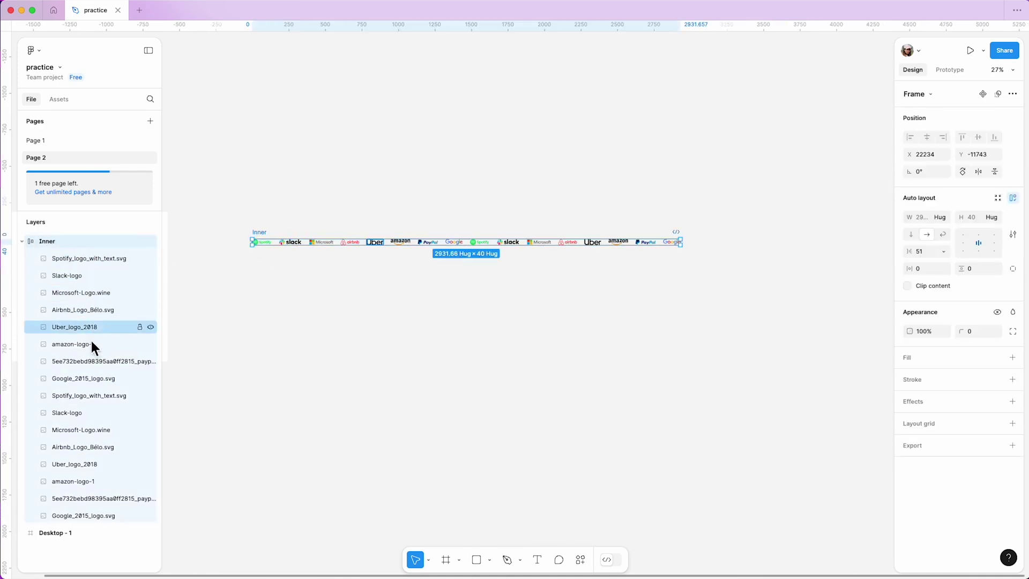
- Wrap Inner in a new parent frame with Frame selection and start renaming it Outer
click(260, 292)
scroll(260, 292, up, 3)
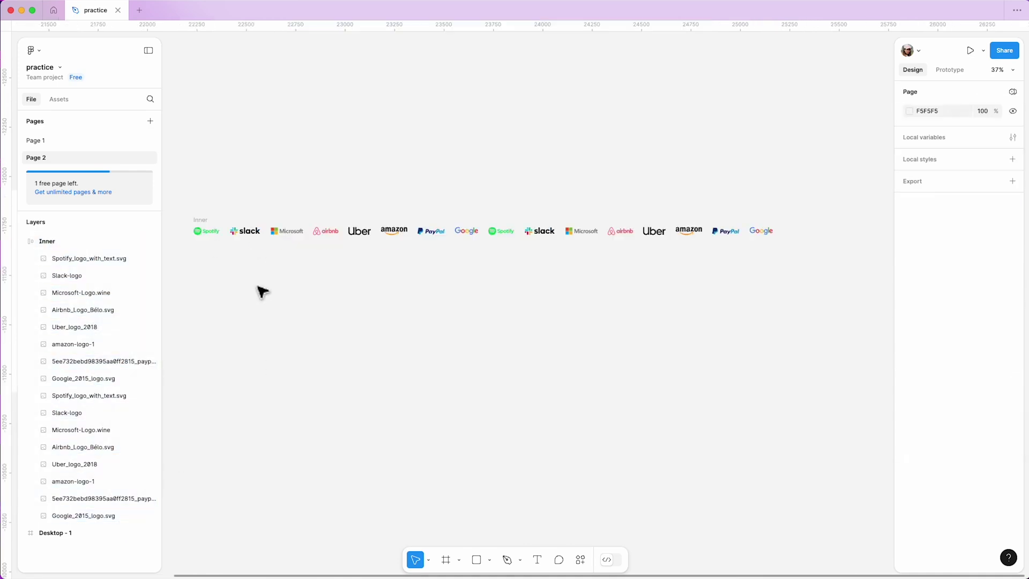
click(216, 232)
right_click(226, 236)
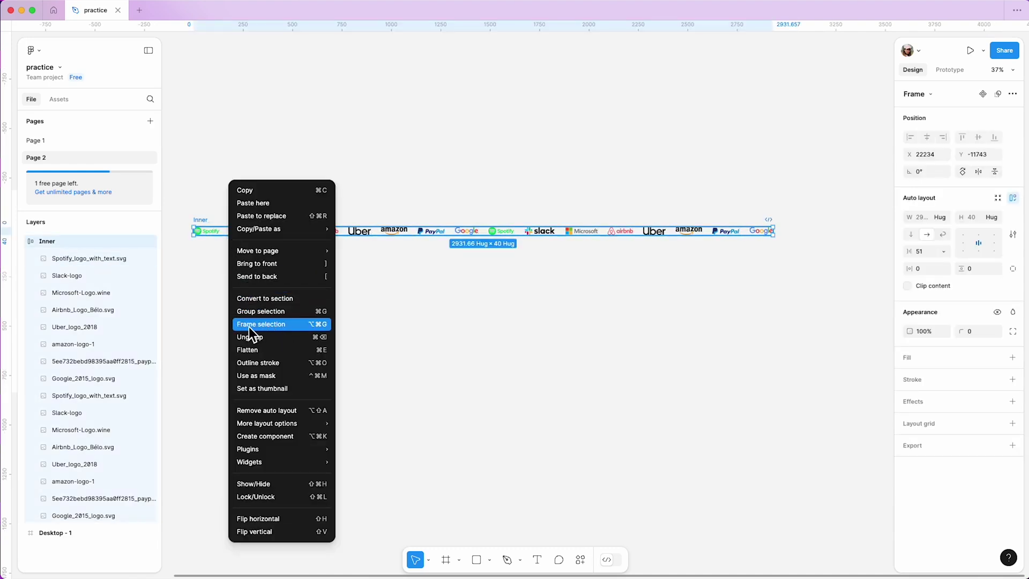
click(295, 326)
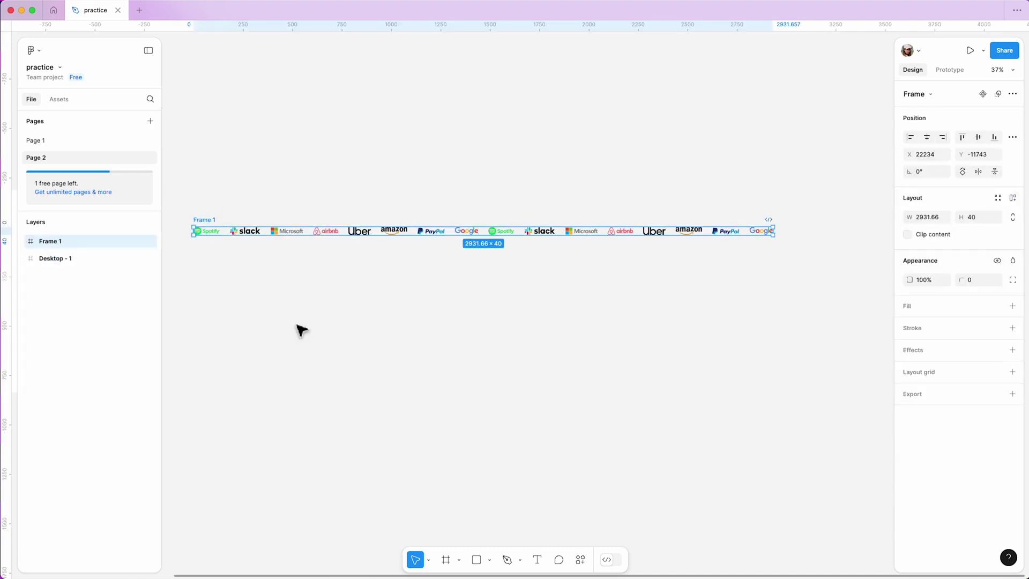
click(22, 241)
click(58, 261)
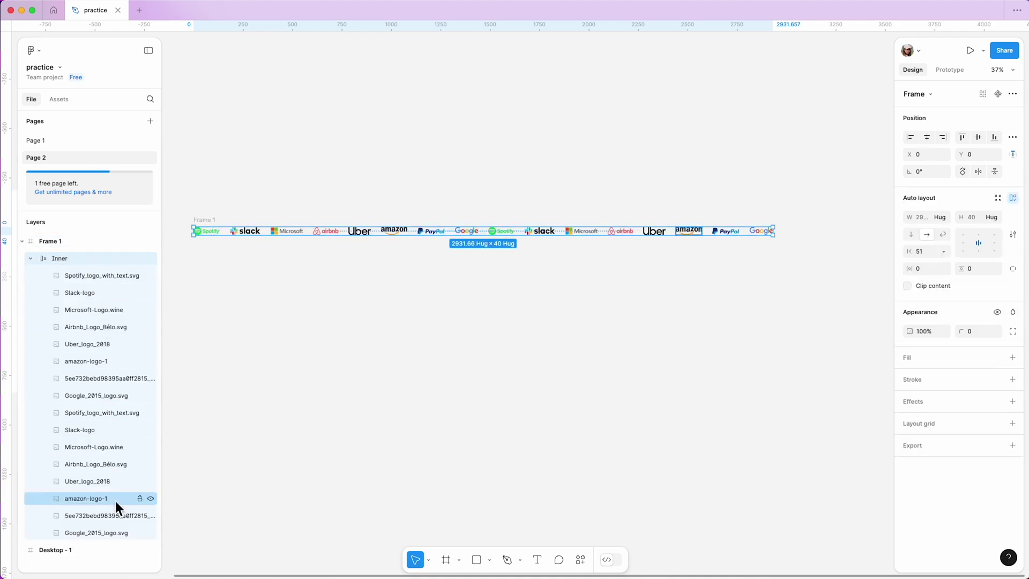
double_click(206, 220)
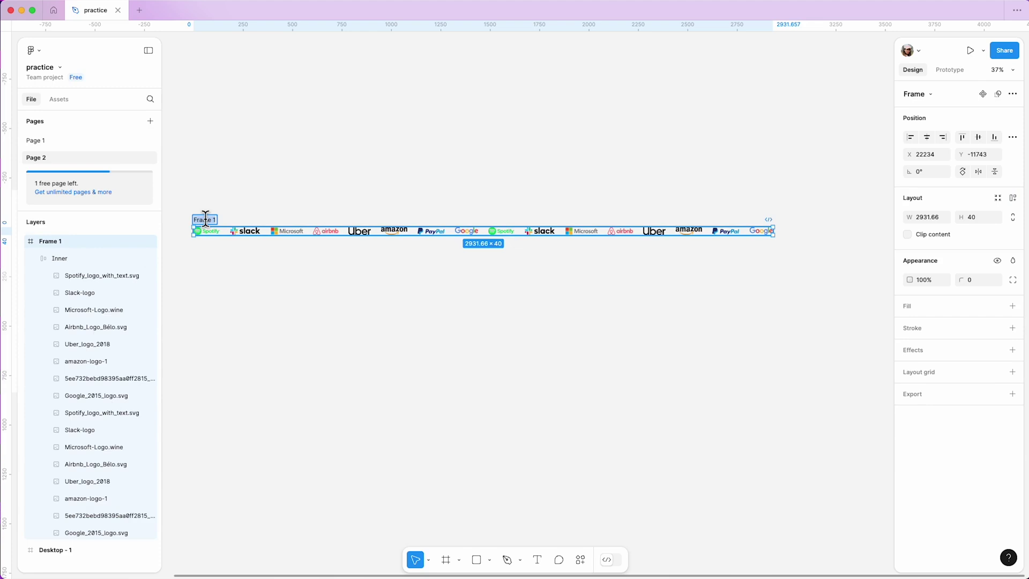
text(Outer)
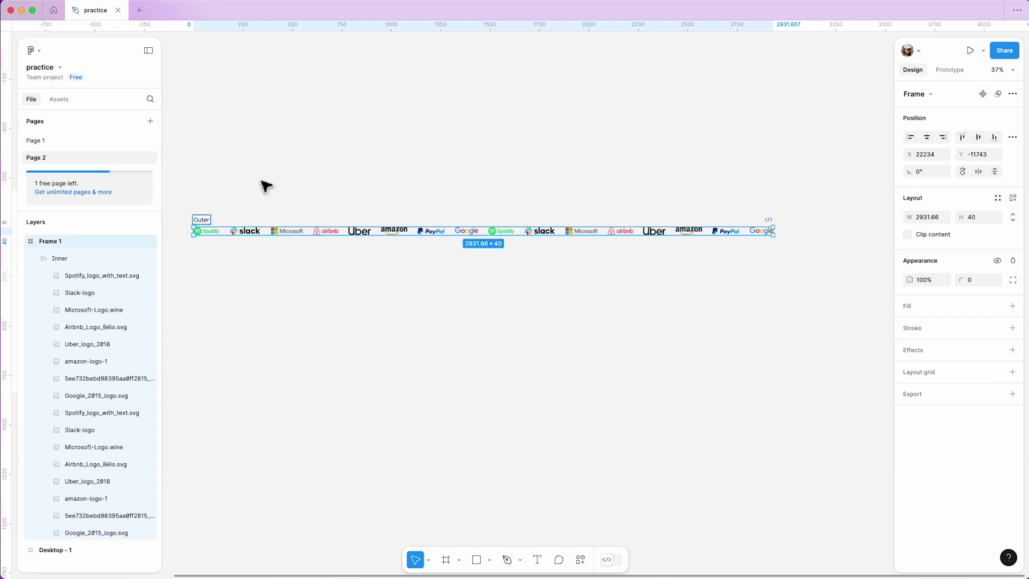
- Name the parent frame Outer and set its width to 1440
click(266, 187)
click(206, 228)
text(1)
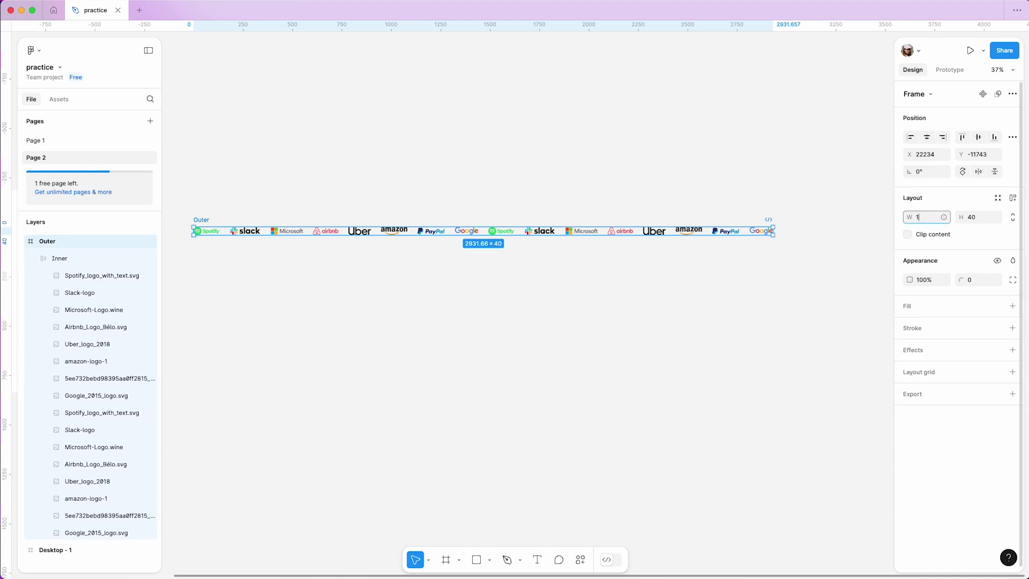
text(440)
key(Return)
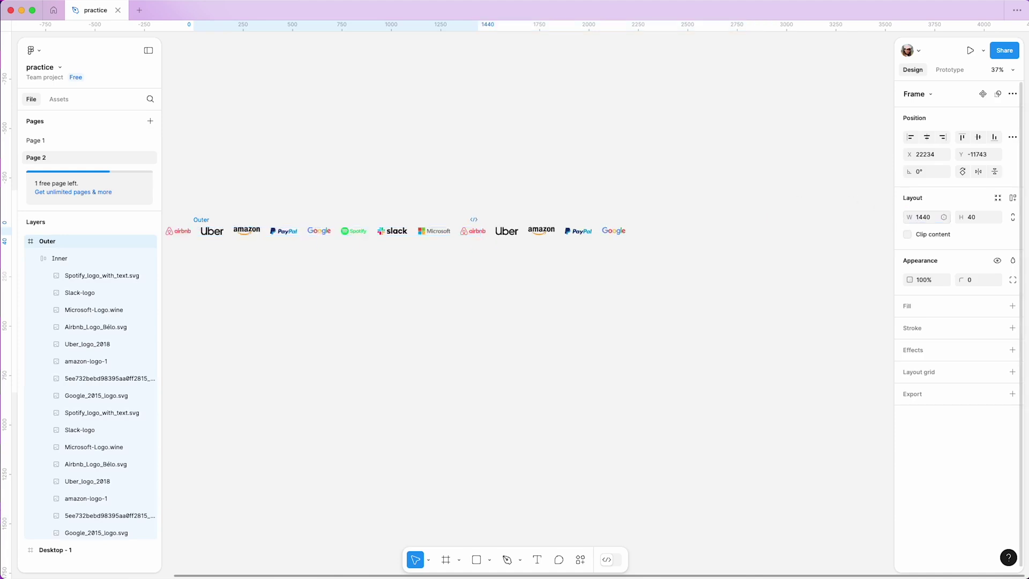
scroll(861, 279, down, 2)
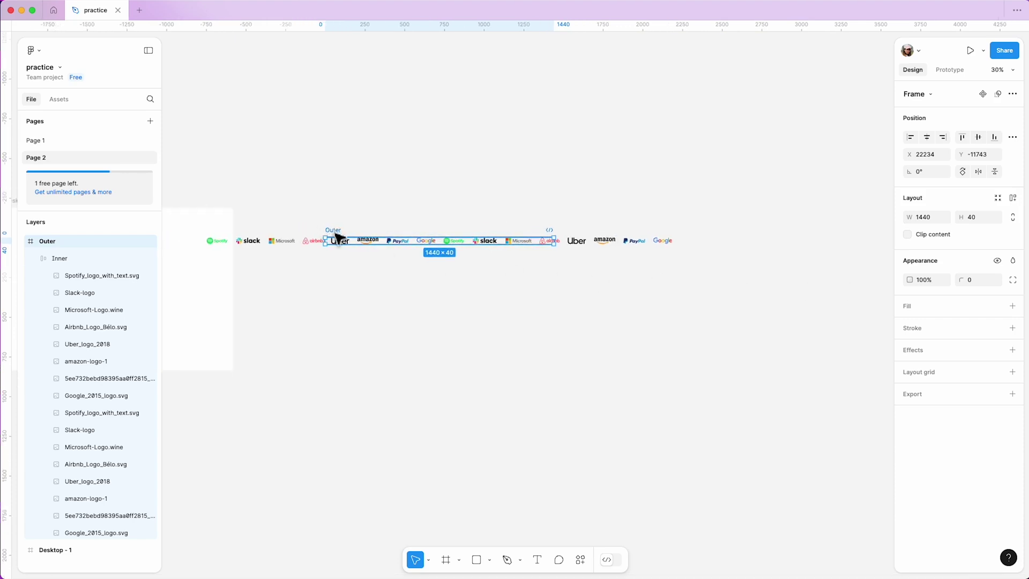
drag(337, 236, 404, 236)
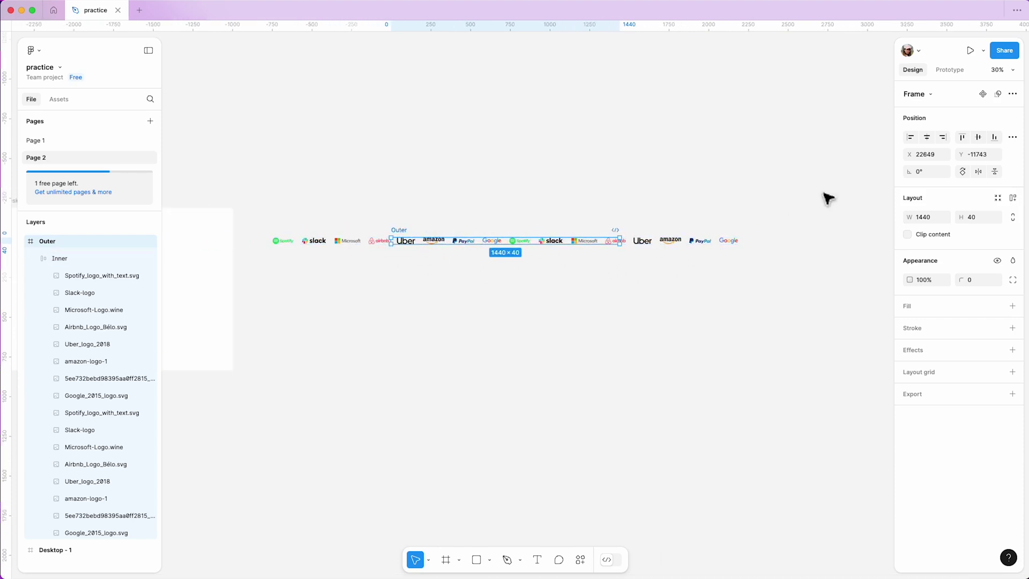
- Align the Inner row to Outer's left edge and turn on Clip content
click(910, 138)
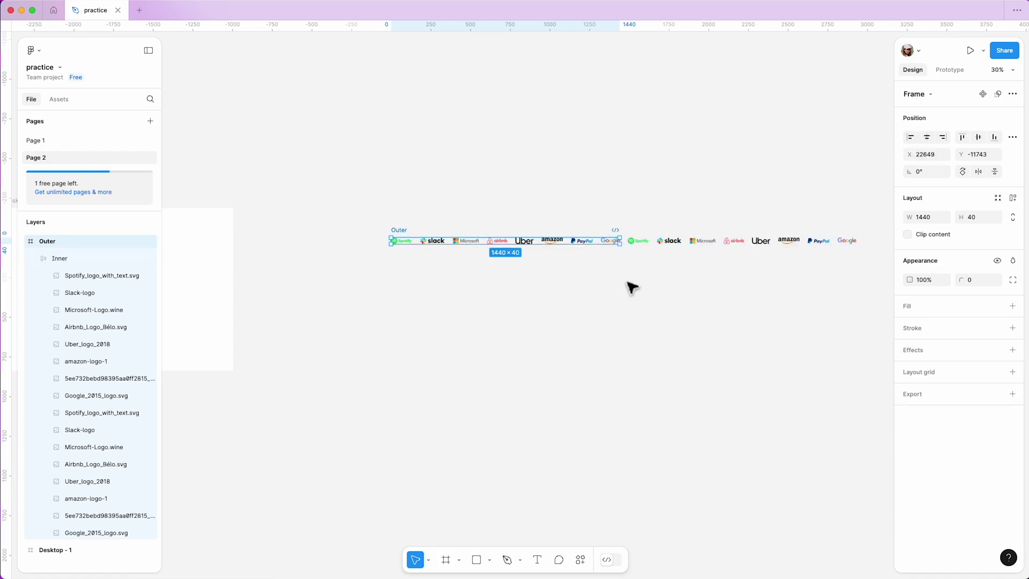
click(909, 233)
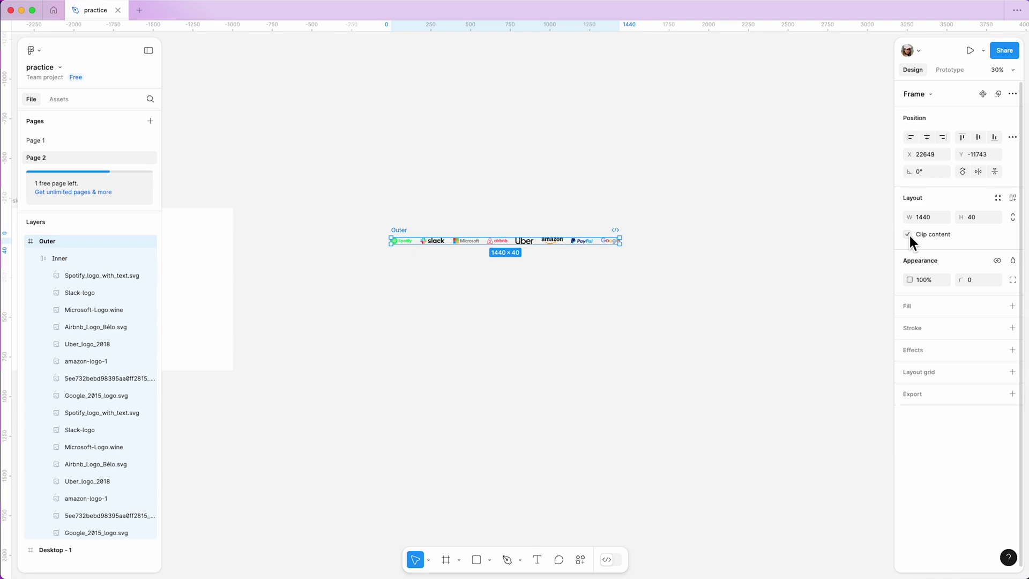
click(909, 234)
click(908, 234)
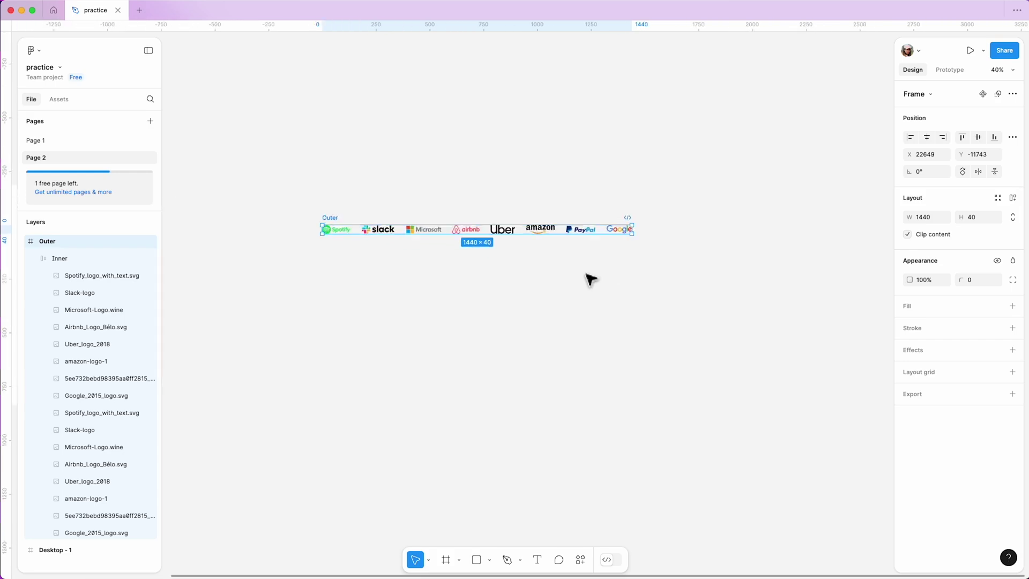
scroll(536, 281, up, 3)
scroll(546, 284, up, 1)
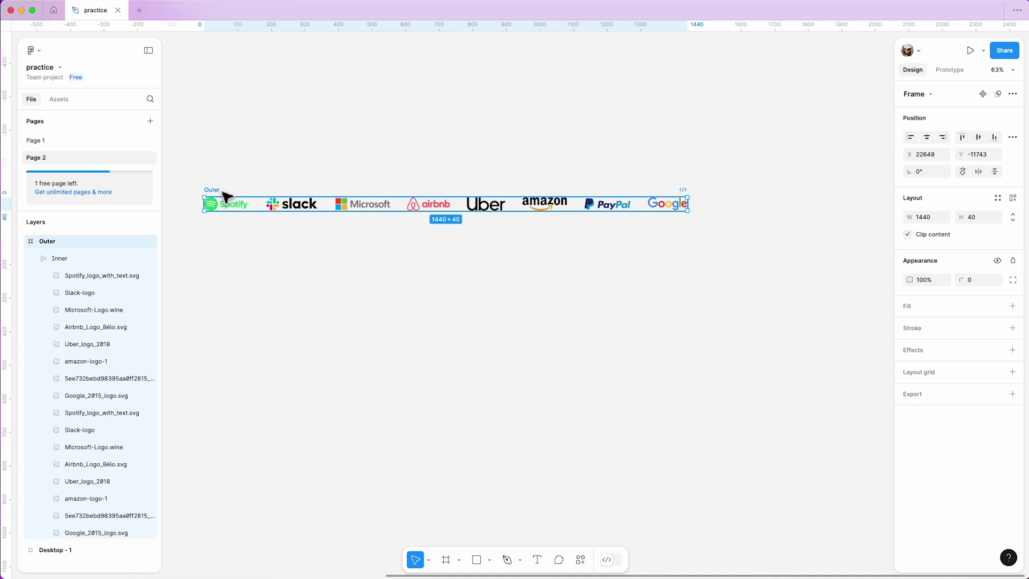
- Alt-drag the Outer strip 72 px down to create a second copy beneath it
alt+drag(223, 196, 225, 233)
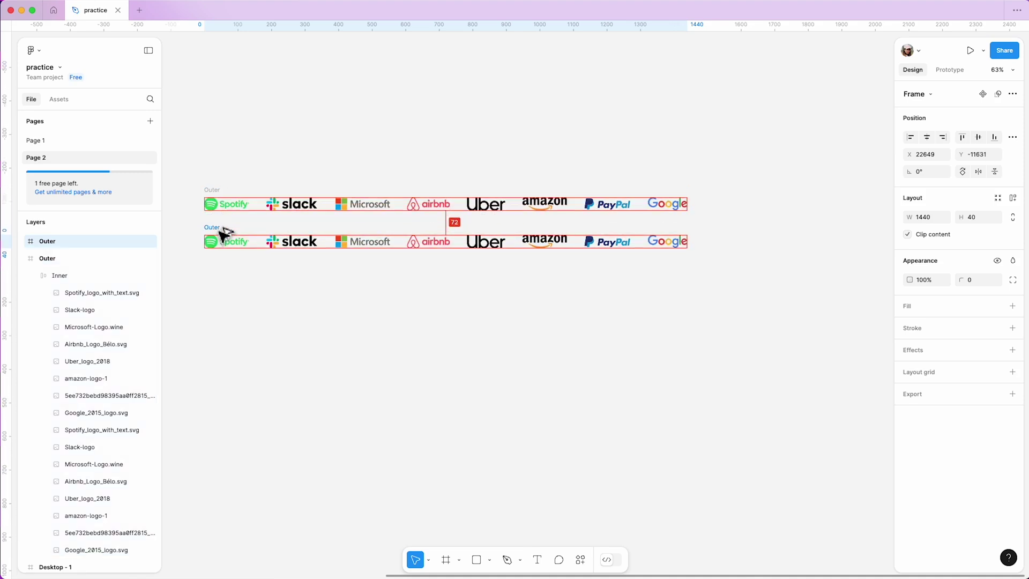
click(222, 203)
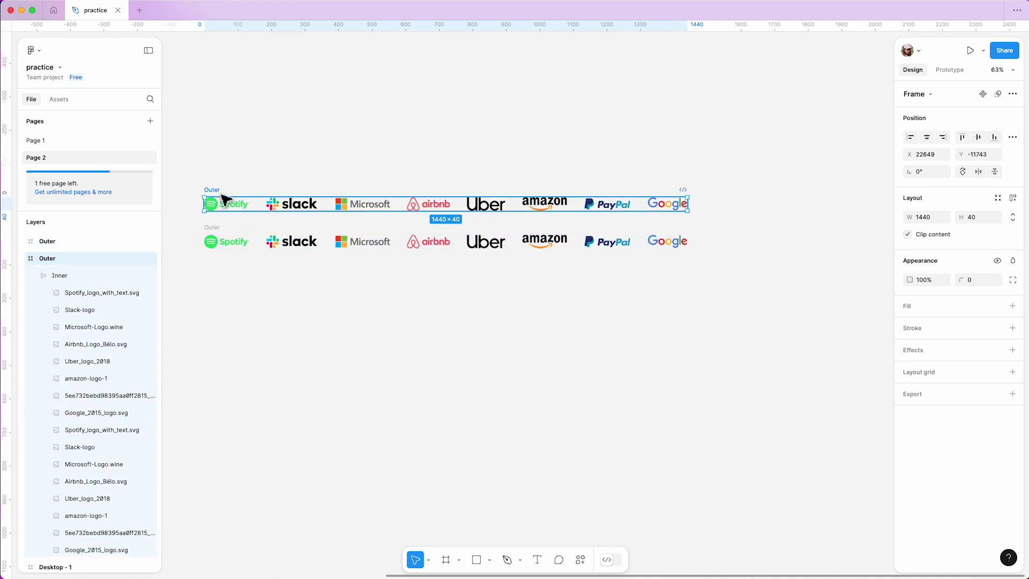
click(228, 240)
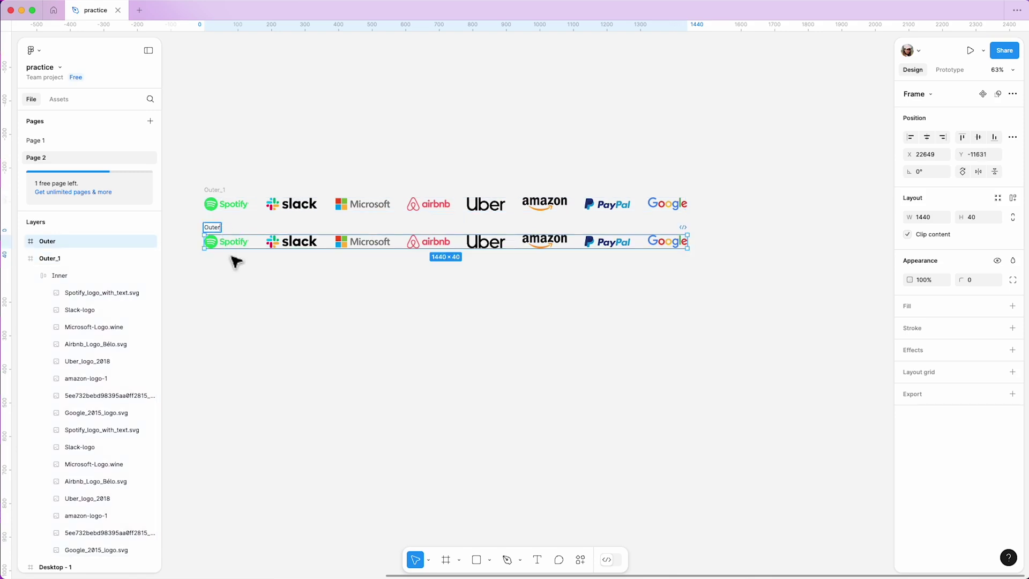
click(299, 323)
scroll(282, 166, left, 3)
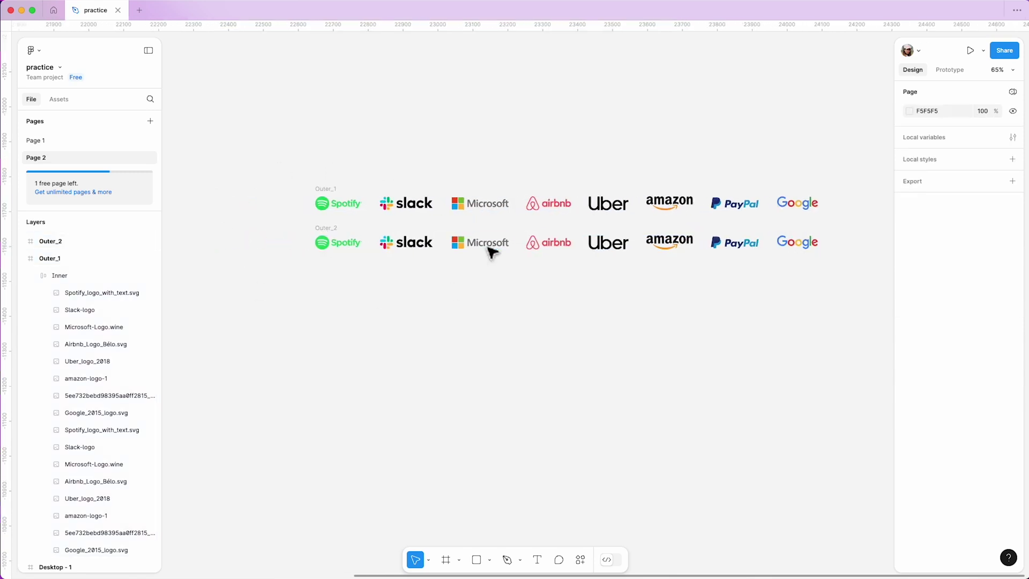
- Nudge Outer_2's inner logo row left to X −390 so Microsoft leads
click(331, 236)
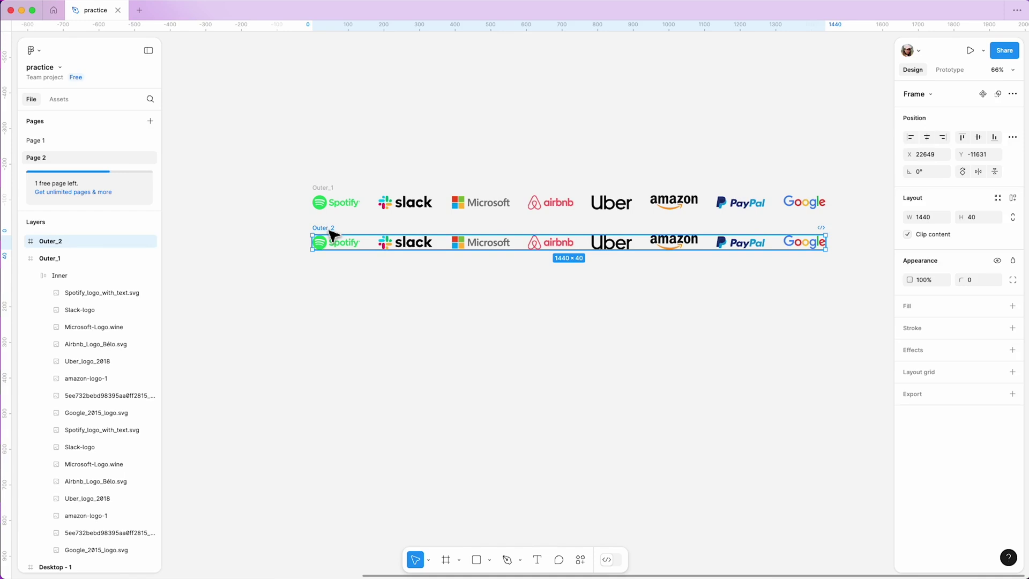
double_click(331, 234)
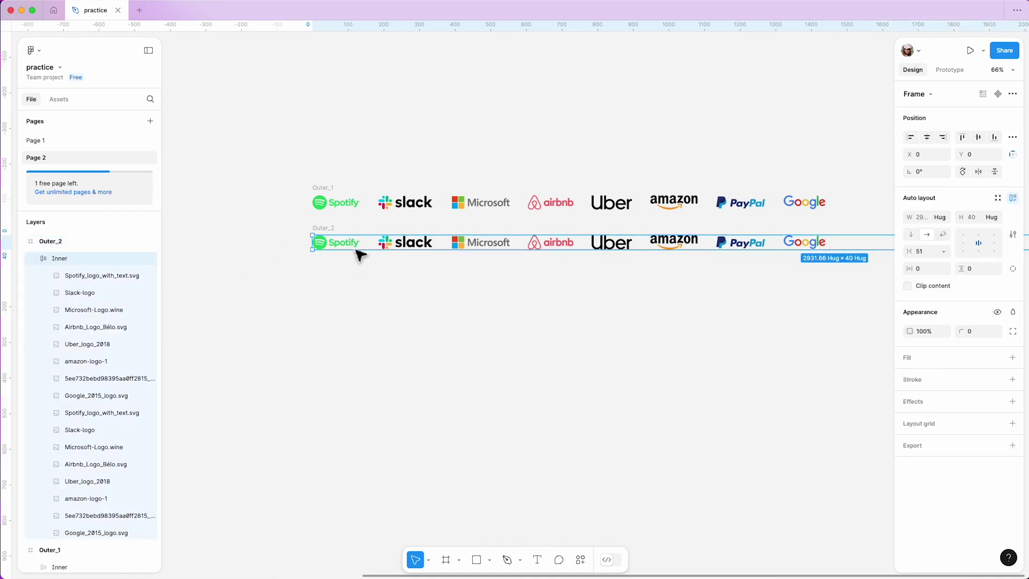
scroll(359, 254, up, 1)
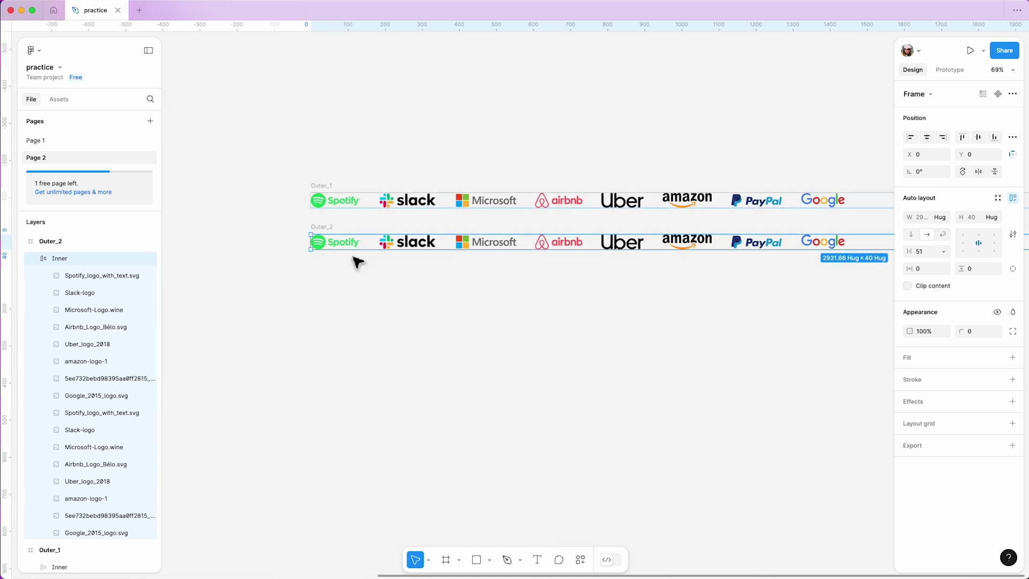
key(Left)
key(Left)
key(Left)
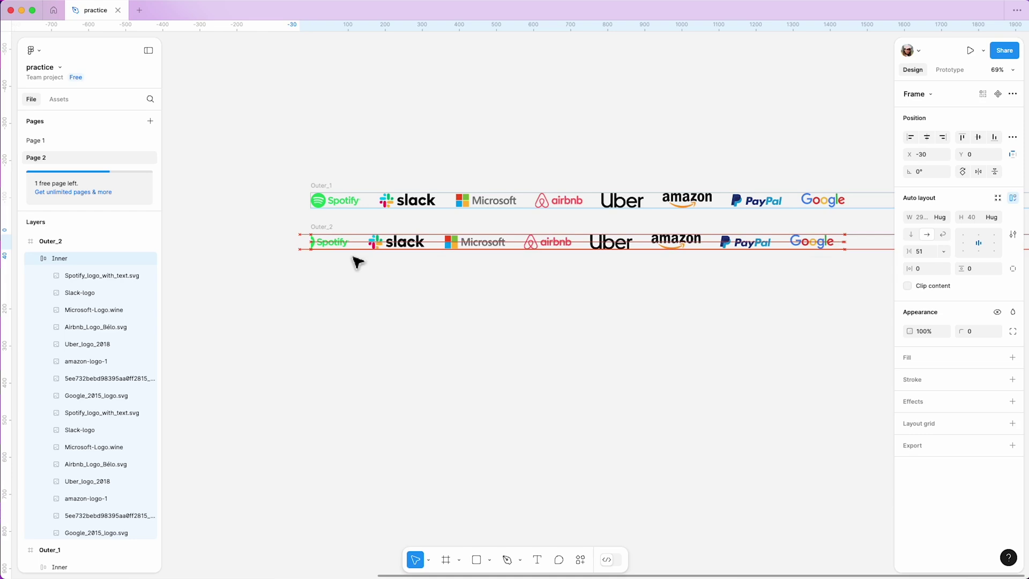
key(Left)
key(Left)
key(Left)
key(Left)
key(Left)
key(Left)
key(shift+Left)
key(shift+Left)
key(shift+Left)
key(shift+Left)
key(shift+Left)
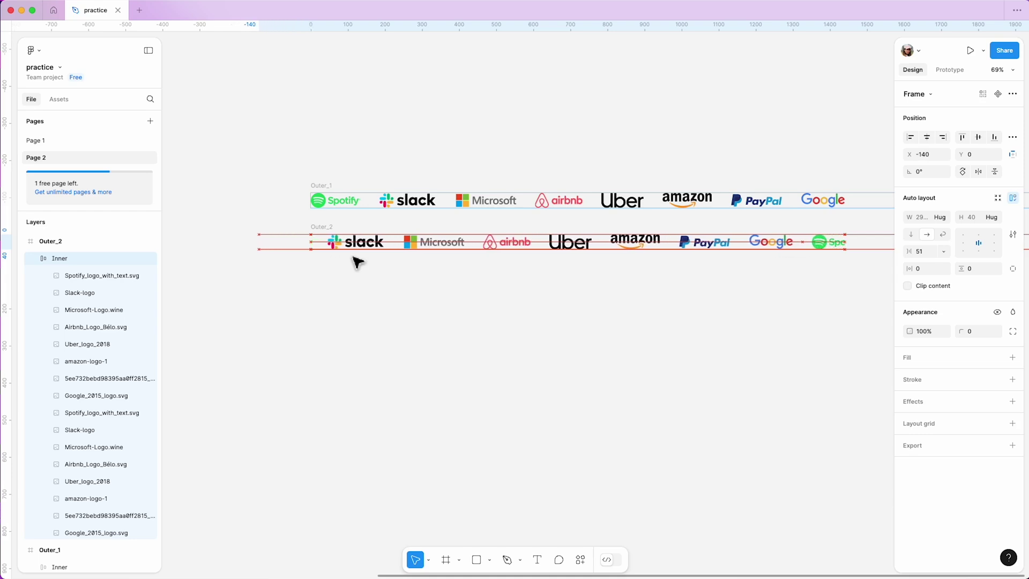
key(shift+Left)
key(shift+Left)
key(shift+Left)
key(shift+Left)
key(shift+Left)
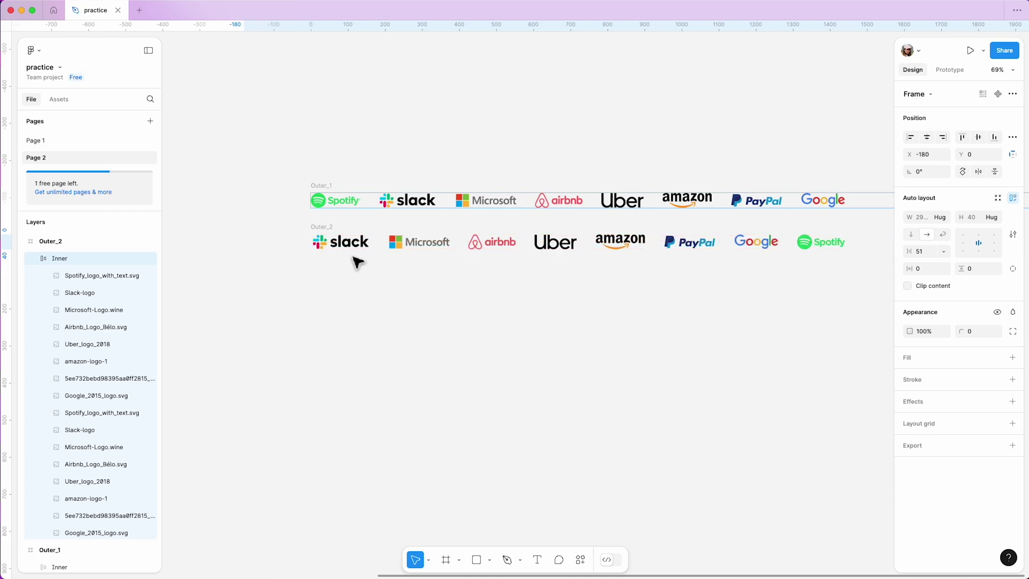
key(shift+Left)
key(shift+Left)
key(shift+Left)
key(shift+Left)
key(shift+Left)
key(shift+Left)
key(shift+Left)
key(shift+Left)
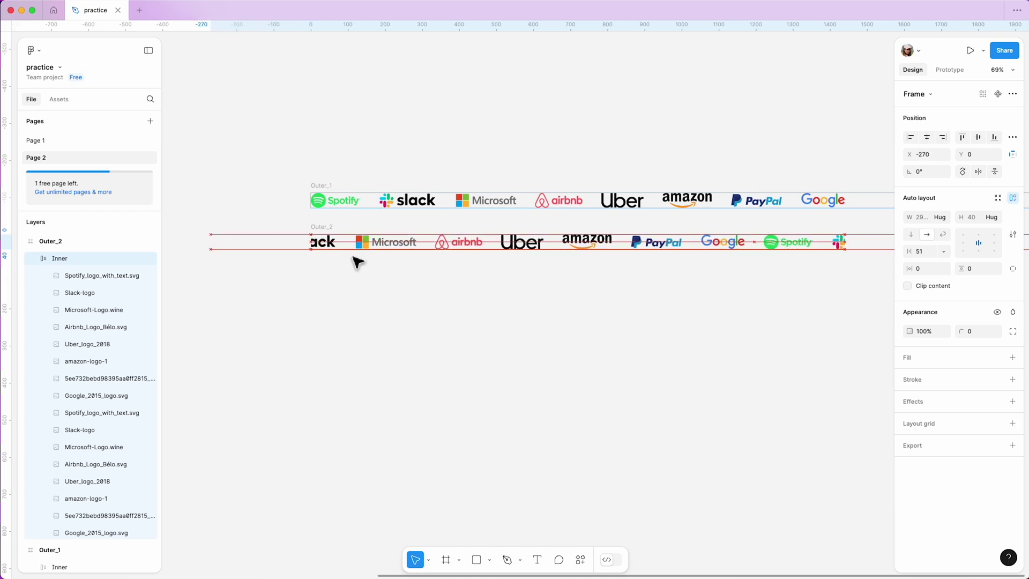
key(shift+Left)
key(shift+Left)
key(shift+Left)
key(shift+Left)
key(shift+Left)
key(shift+Left)
key(shift+Left)
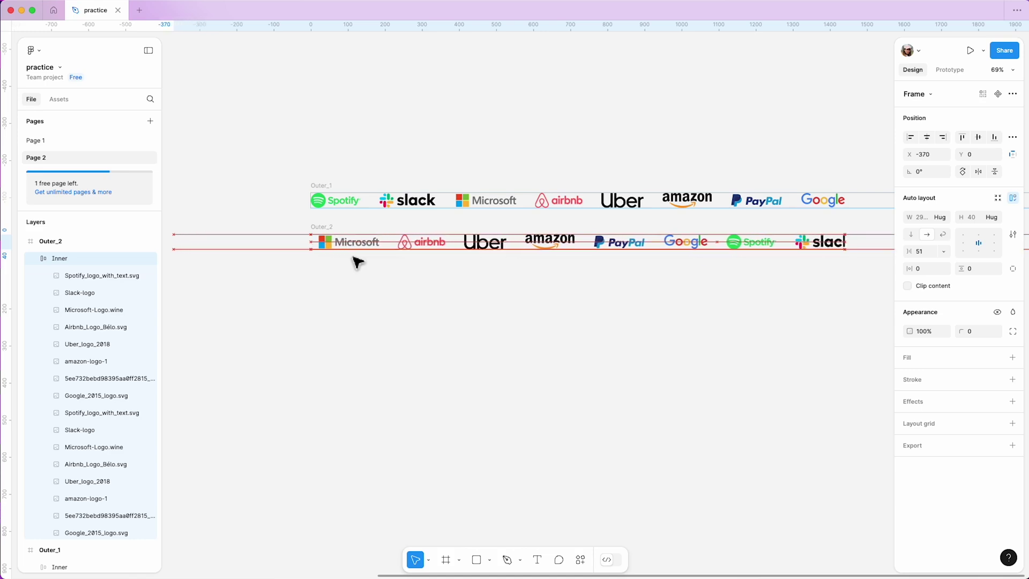
key(shift+Left)
key(shift+Left)
ctrl+scroll(346, 258, up, 5)
ctrl+scroll(332, 256, up, 5)
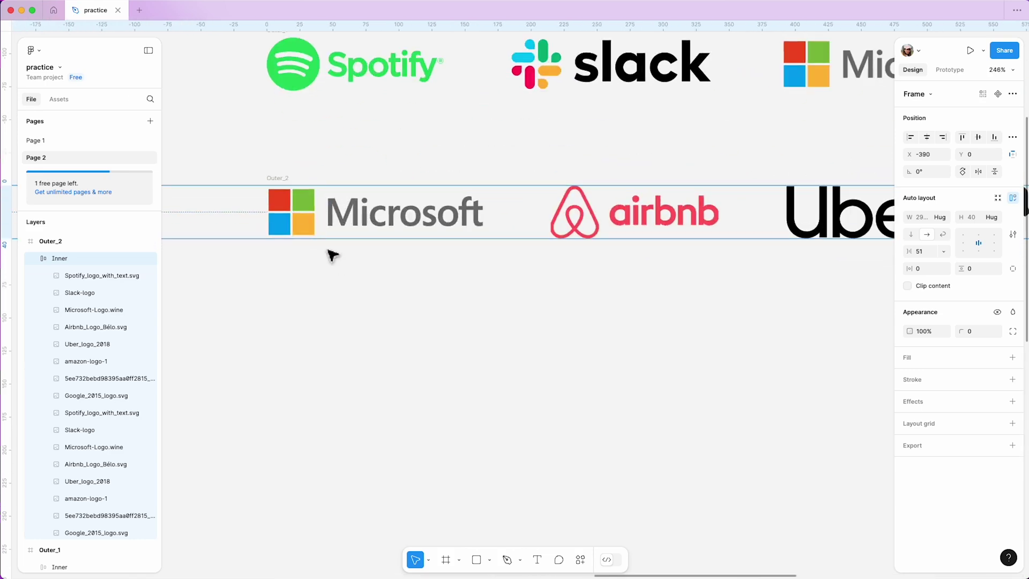
- Select both Outer strips and add a vertical guide at their left edge
click(280, 184)
ctrl+scroll(354, 274, down, 2)
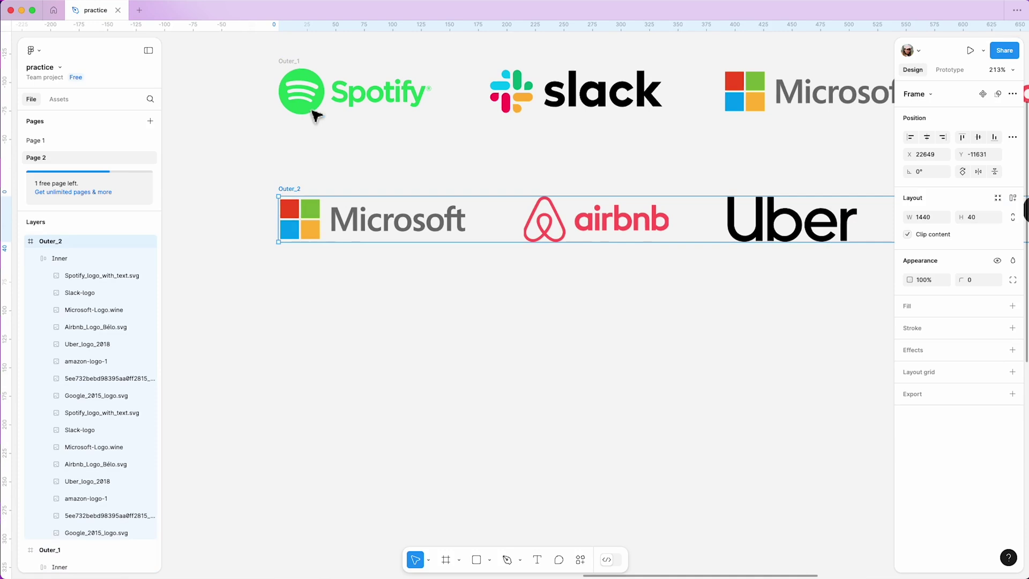
shift+click(296, 97)
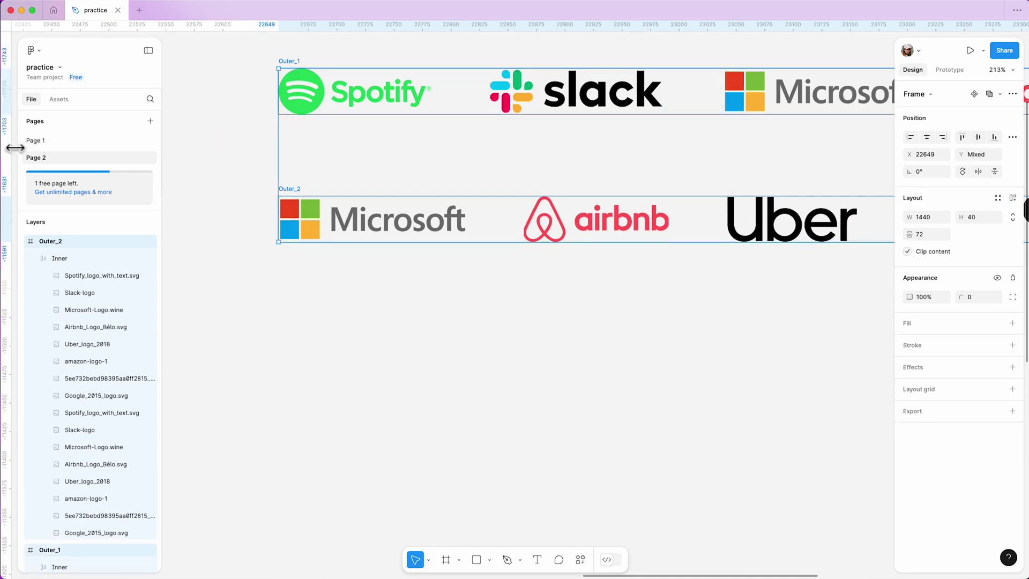
drag(15, 147, 281, 161)
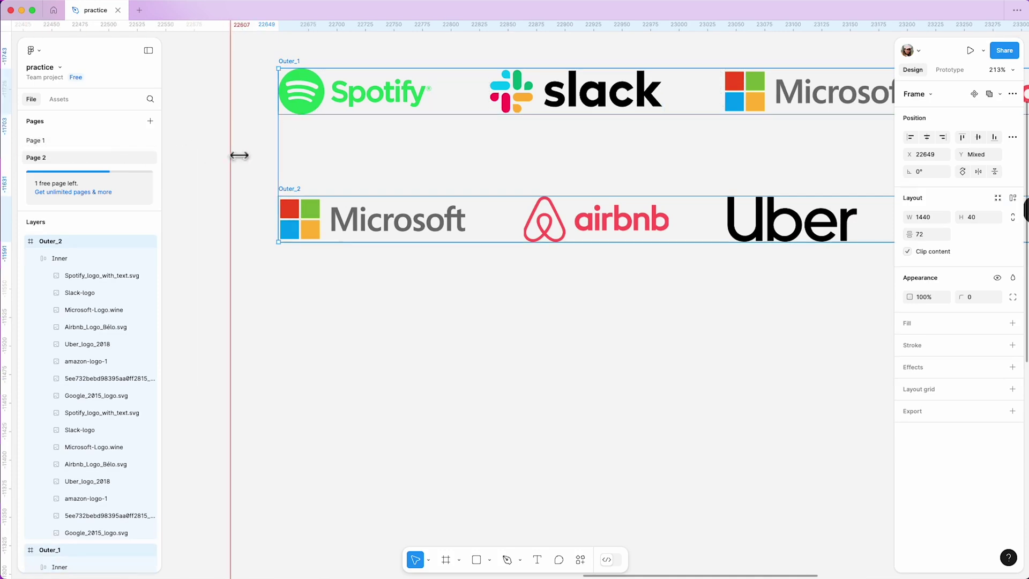
- Duplicate Outer_2 72 px below as Outer_3 and nudge its logo row left
click(380, 289)
scroll(337, 251, down, 10)
alt+drag(295, 235, 304, 272)
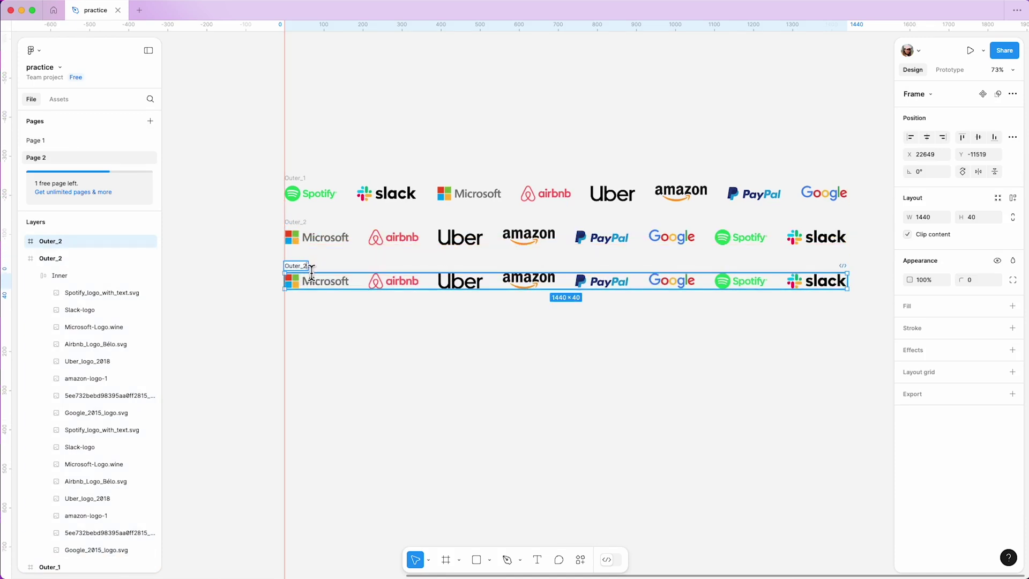
key(Escape)
click(306, 273)
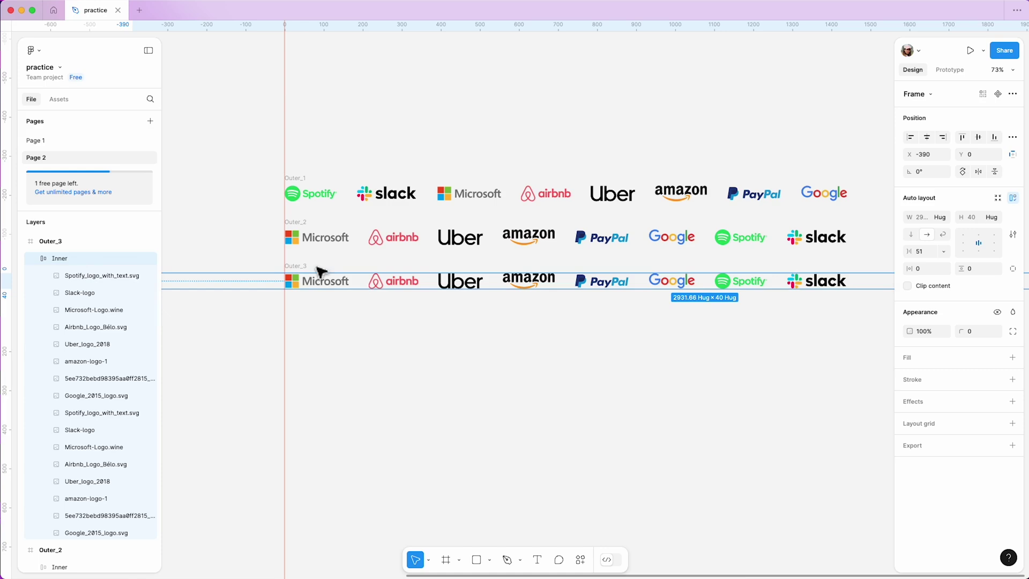
scroll(350, 322, up, 3)
scroll(352, 321, up, 2)
key(shift+Left)
key(shift+Left)
key(shift+Left)
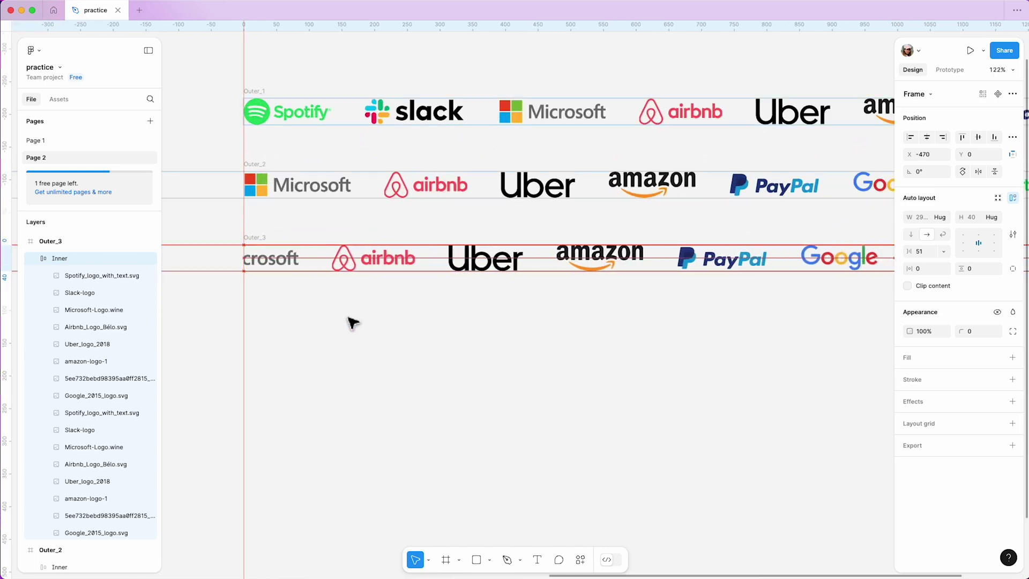
key(shift+Left)
key(shift+Left)
key(shift+Left)
key(shift+Left)
key(shift+Left)
key(shift+Left)
key(shift+Left)
key(shift+Left)
key(shift+Left)
key(shift+Left)
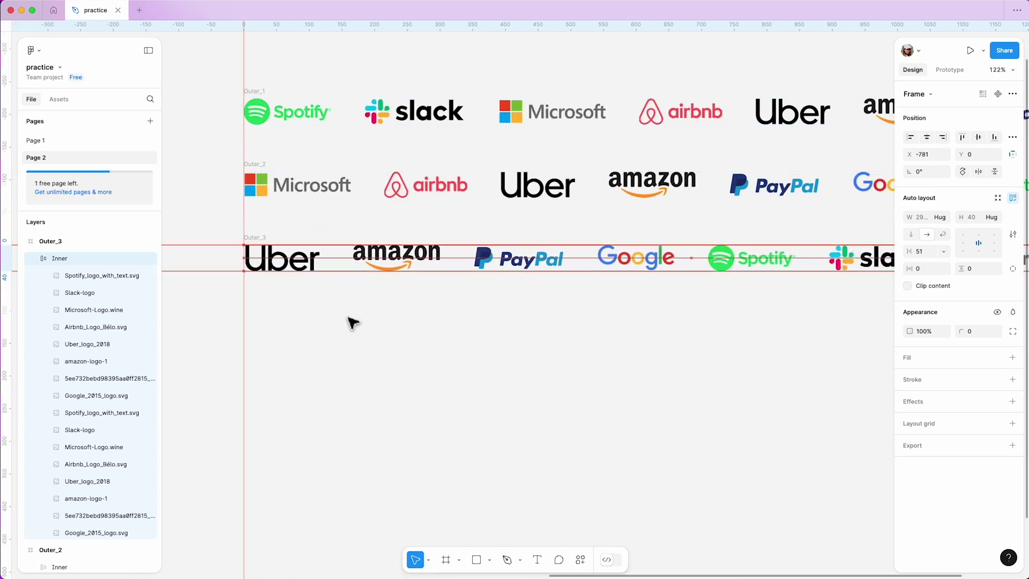
scroll(345, 318, down, 5)
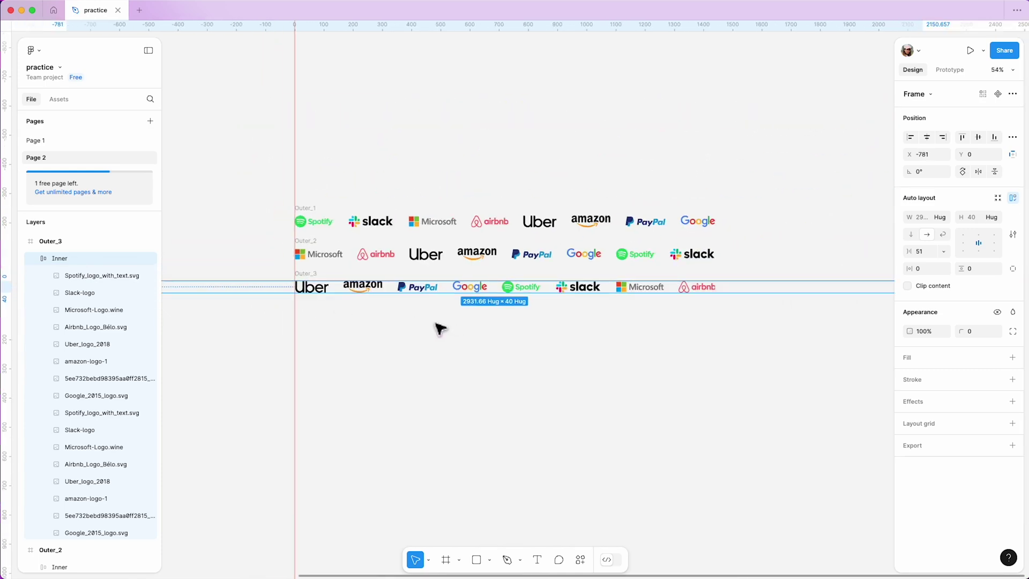
scroll(322, 286, up, 2)
- Duplicate Outer_3 72 px below as Outer_4 and shift its logo row further left
drag(342, 234, 341, 277)
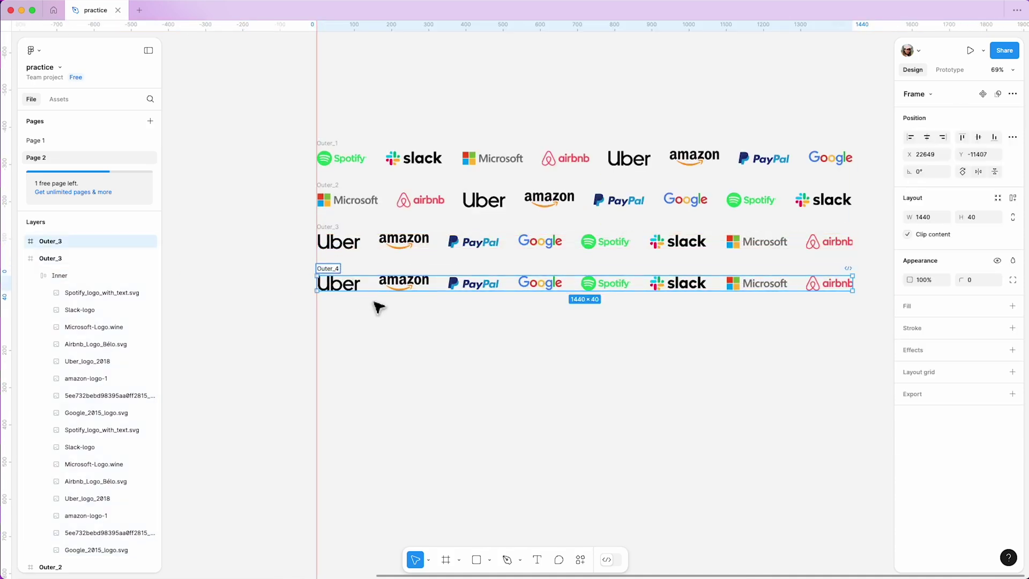
click(343, 283)
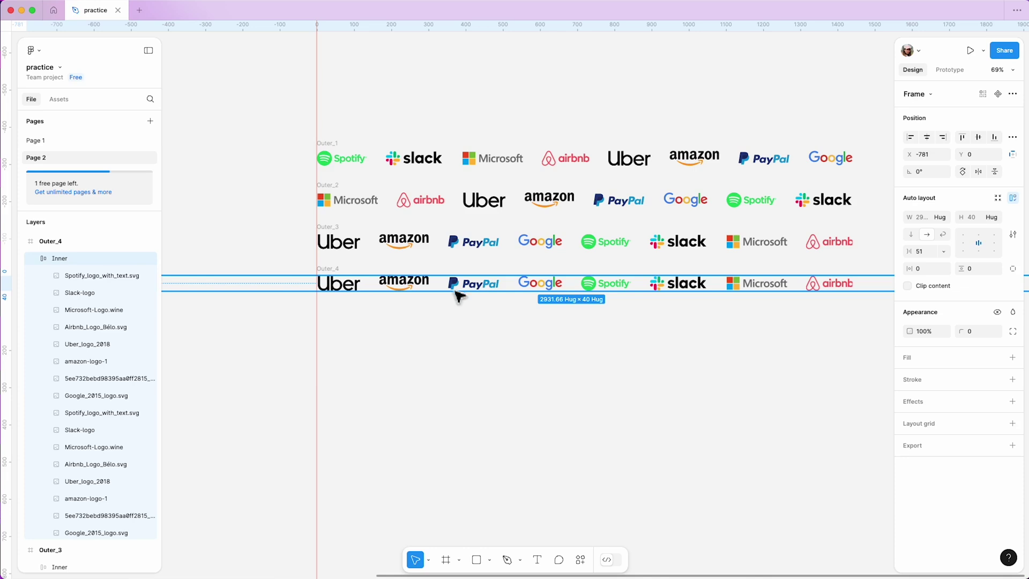
key(shift+Left)
key(shift+Left)
key(shift+Left)
key(shift+Left)
key(shift+Left)
key(shift+Left)
key(shift+Left)
key(shift+Left)
key(shift+Left)
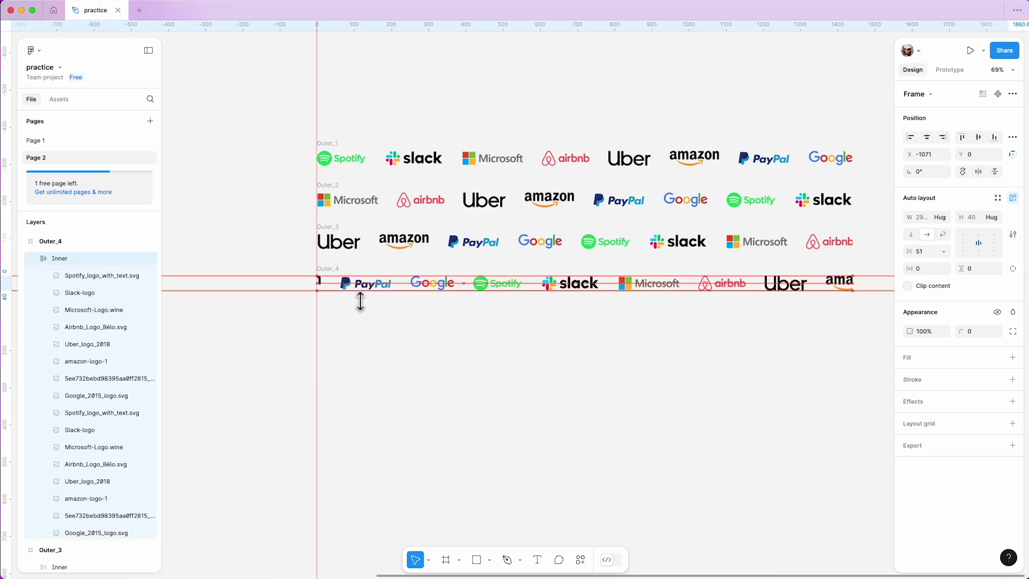
key(shift+Left)
key(shift+Left)
key(shift+Left)
click(366, 316)
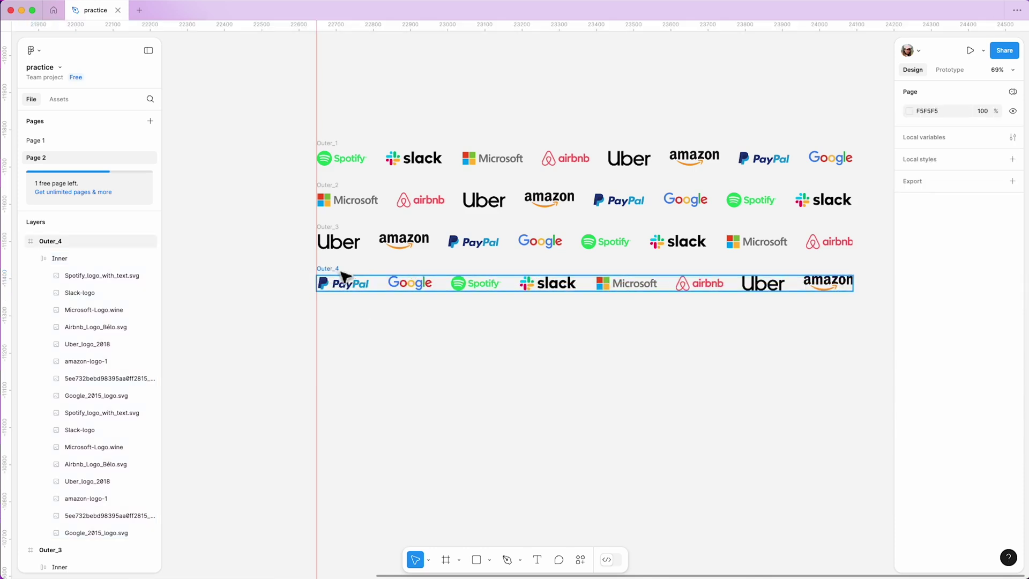
- Duplicate Outer_4 below as Outer_5 and shift its logo row left
alt+drag(343, 275, 363, 326)
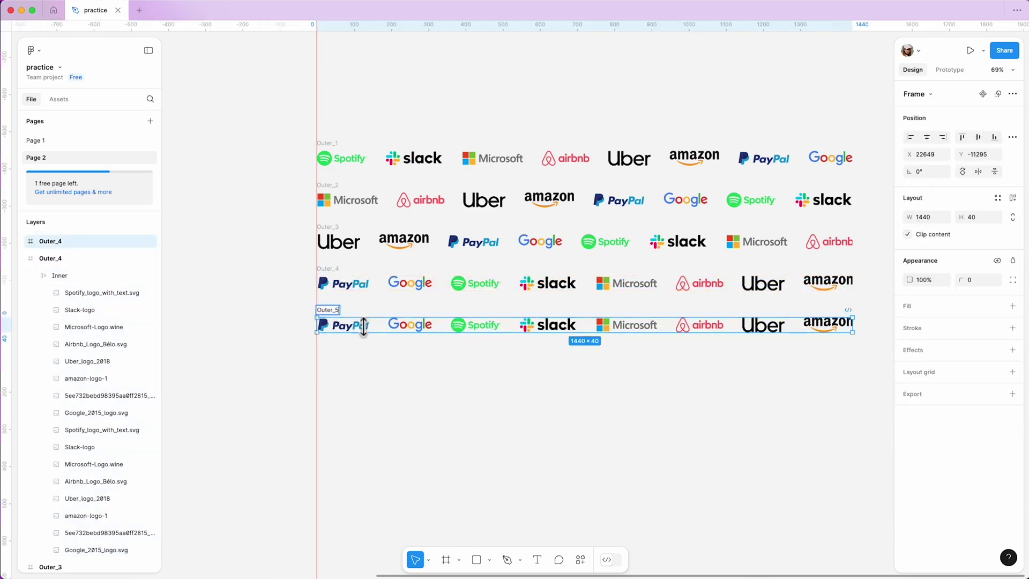
click(46, 259)
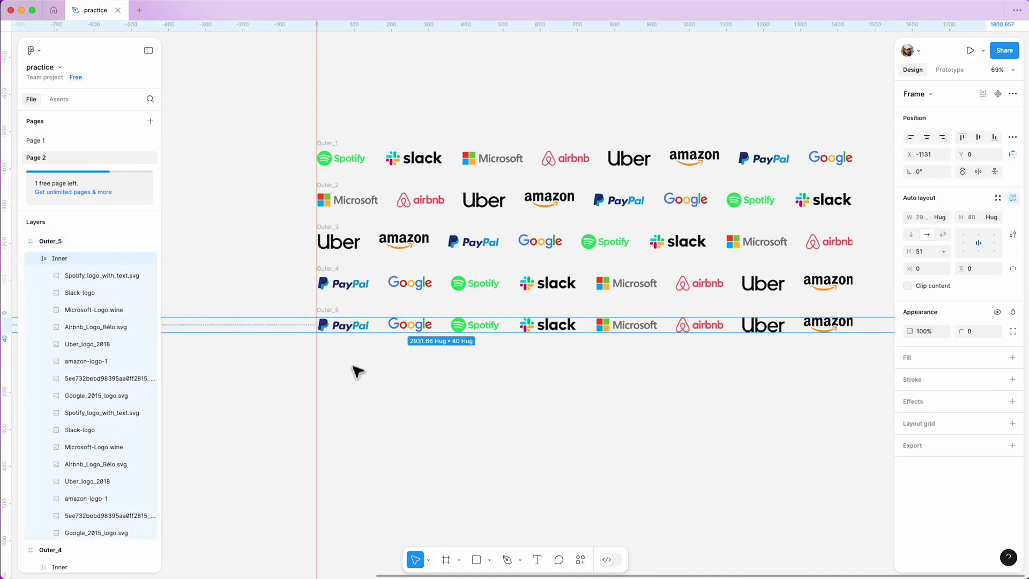
key(shift+Left)
key(shift+Left)
key(shift+Left)
key(shift+Left)
key(shift+Left)
key(shift+Left)
key(shift+Left)
key(shift+Left)
key(shift+Left)
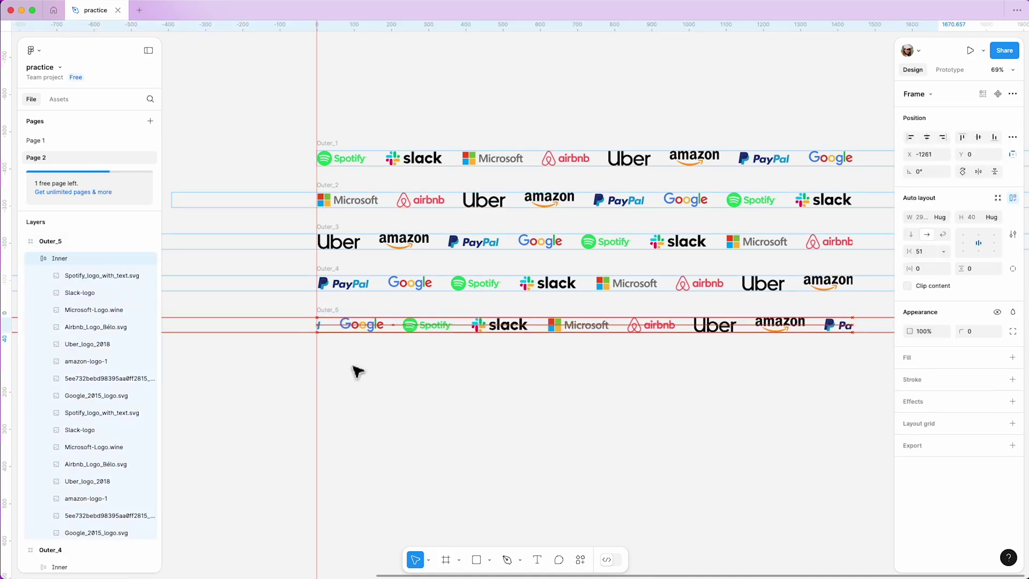
key(shift+Left)
key(shift+Left)
key(shift+Left)
key(shift+Left)
key(shift+Left)
key(shift+Left)
key(shift+Left)
key(shift+Left)
key(shift+Left)
key(shift+Left)
key(shift+Left)
key(shift+Left)
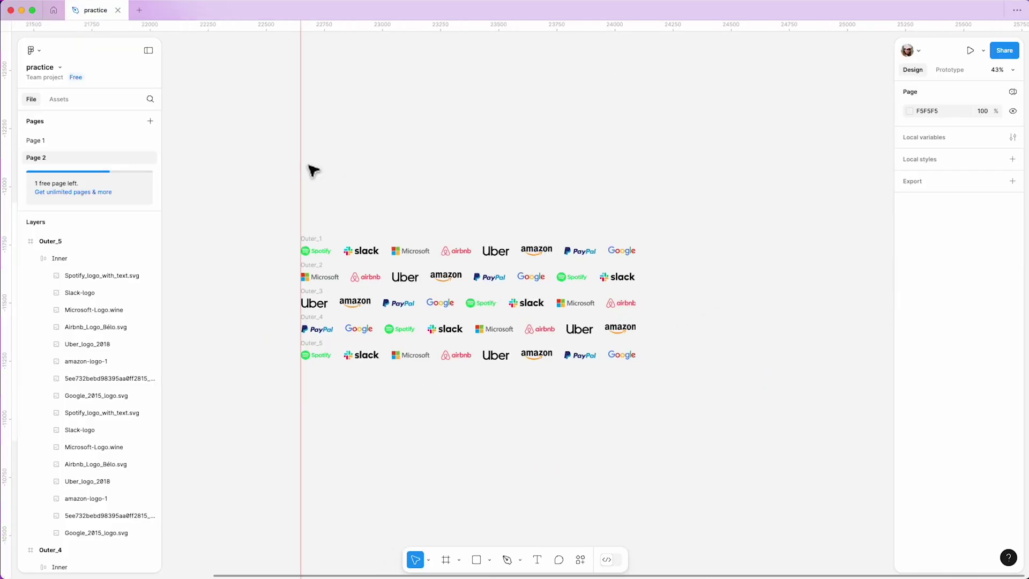
- Delete a stray element, select all five logo rows, and open their extra actions menu
click(310, 169)
key(Delete)
scroll(660, 349, up, 3)
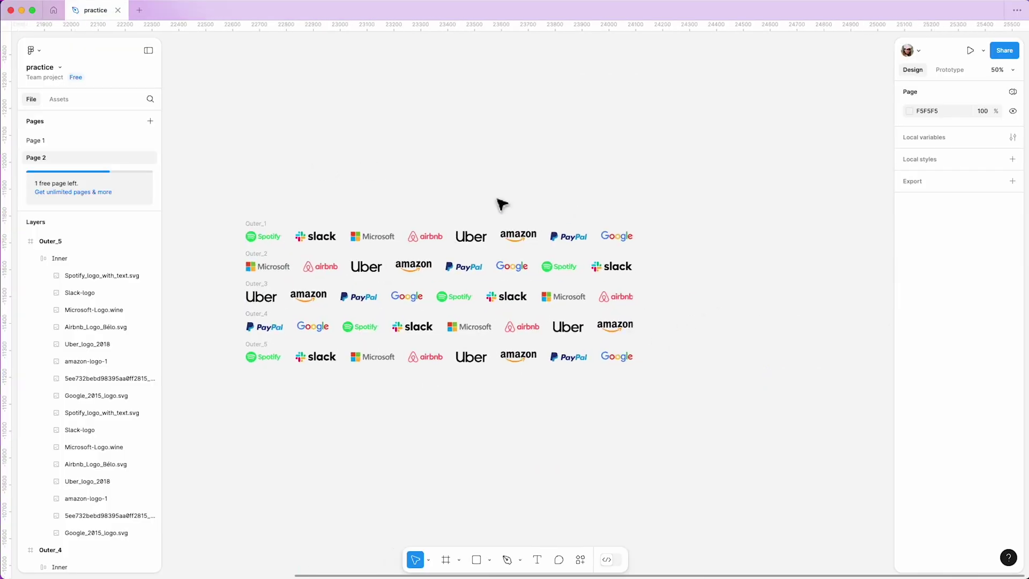
scroll(501, 194, left, 2)
click(482, 220)
drag(412, 288, 739, 416)
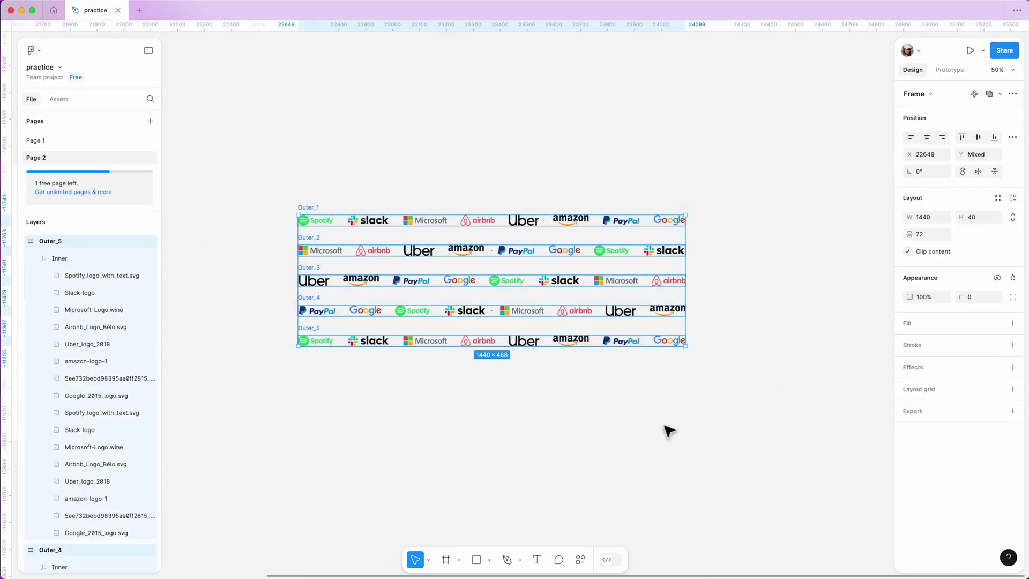
click(1011, 95)
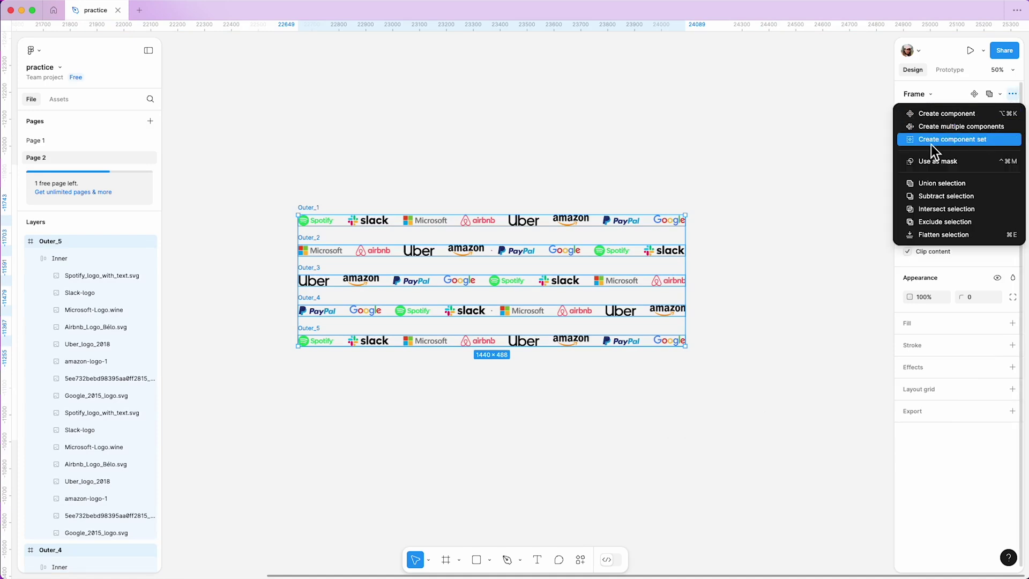
- Combine the five rows into a component set and select the Outer_1 variant for prototyping
click(989, 143)
click(534, 210)
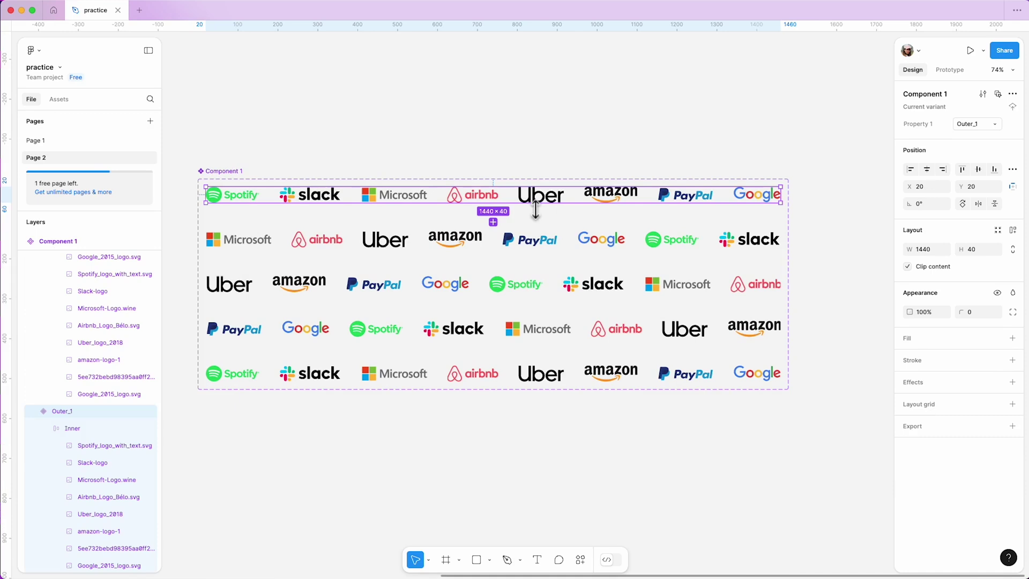
click(944, 71)
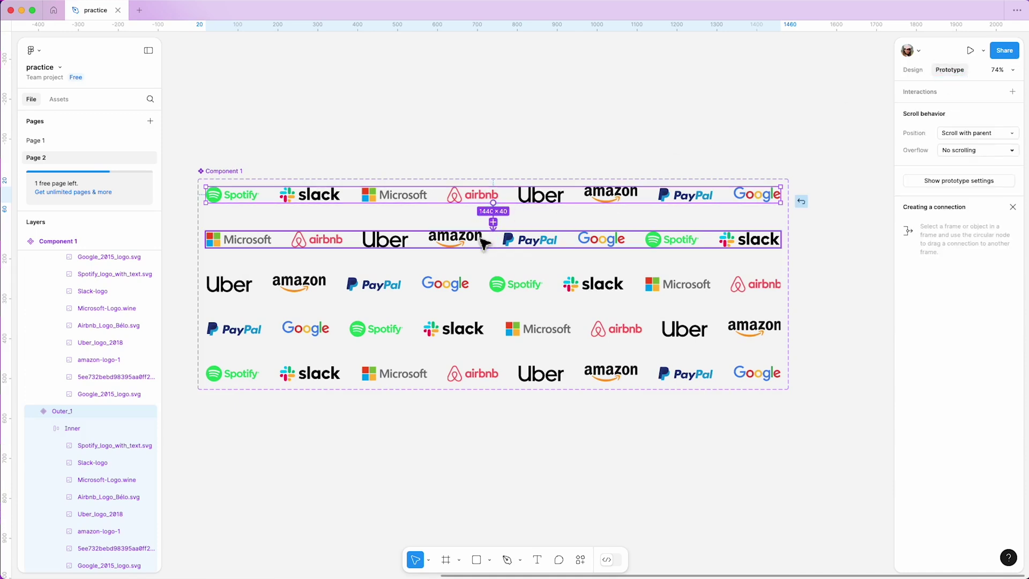
- Link Outer_1 to Outer_2 after a 1ms delay with a linear 5000ms Smart Animate
drag(493, 221, 485, 244)
click(483, 286)
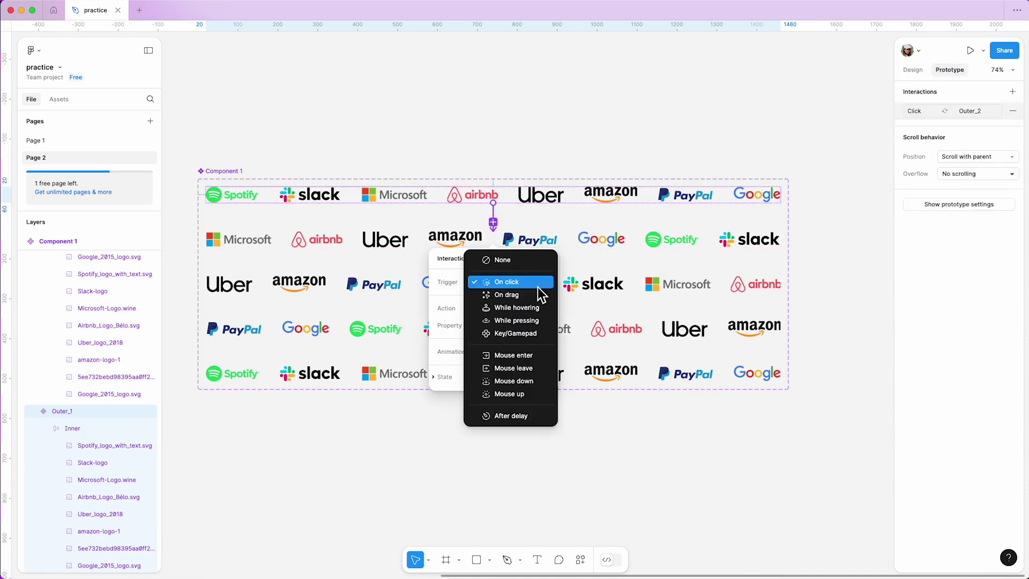
click(530, 418)
text(1)
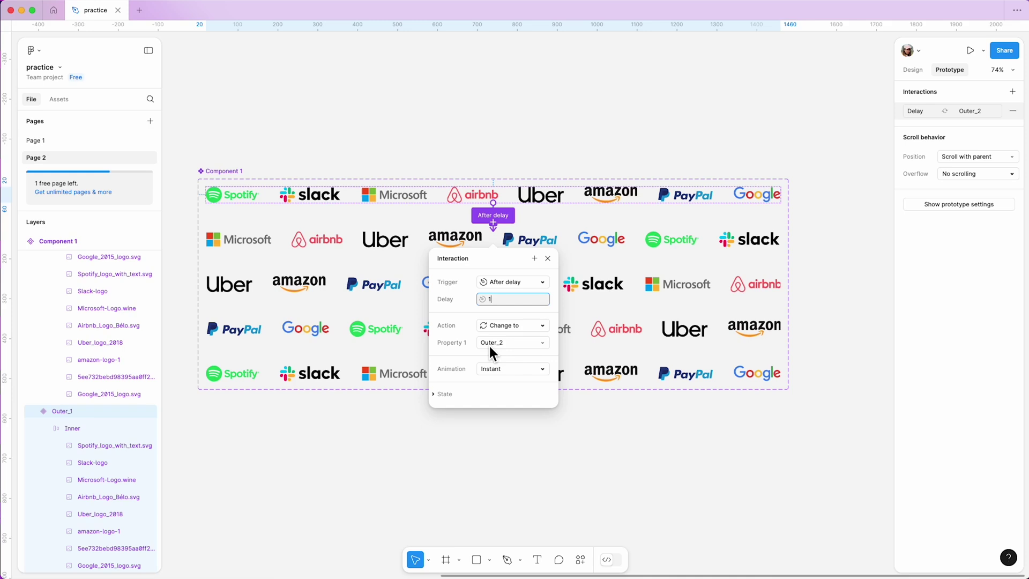
click(537, 376)
click(532, 394)
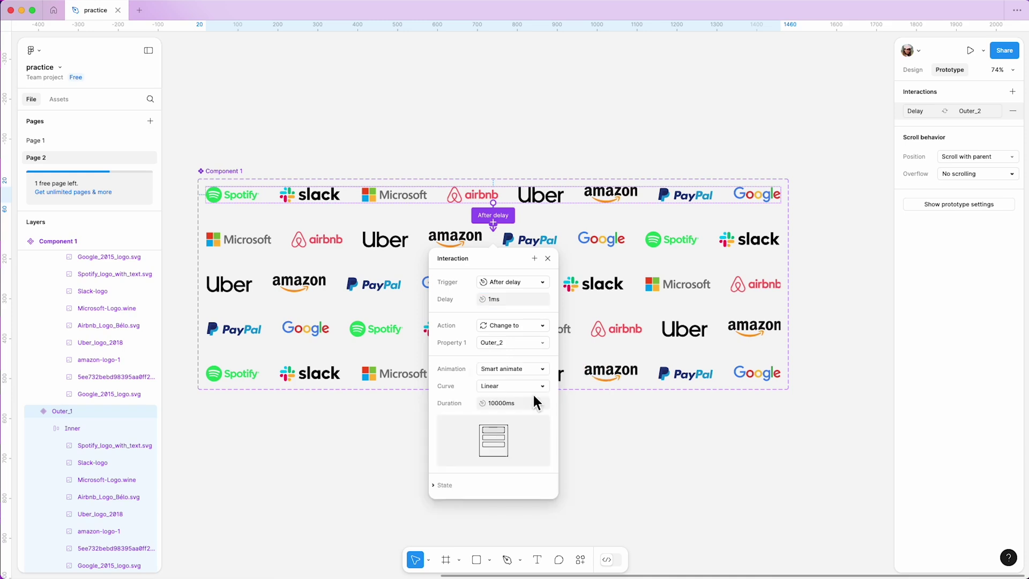
click(541, 387)
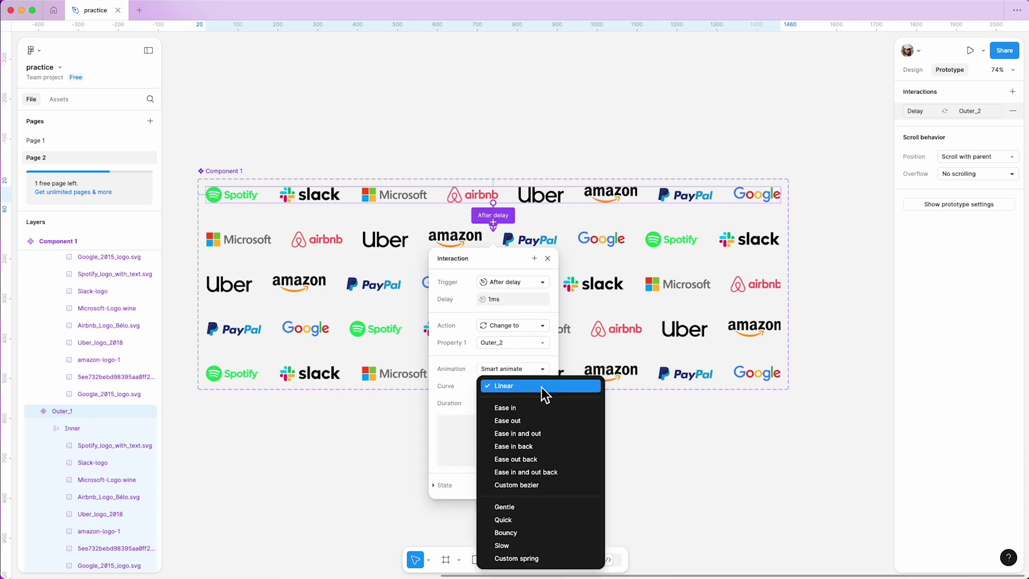
click(513, 388)
click(505, 404)
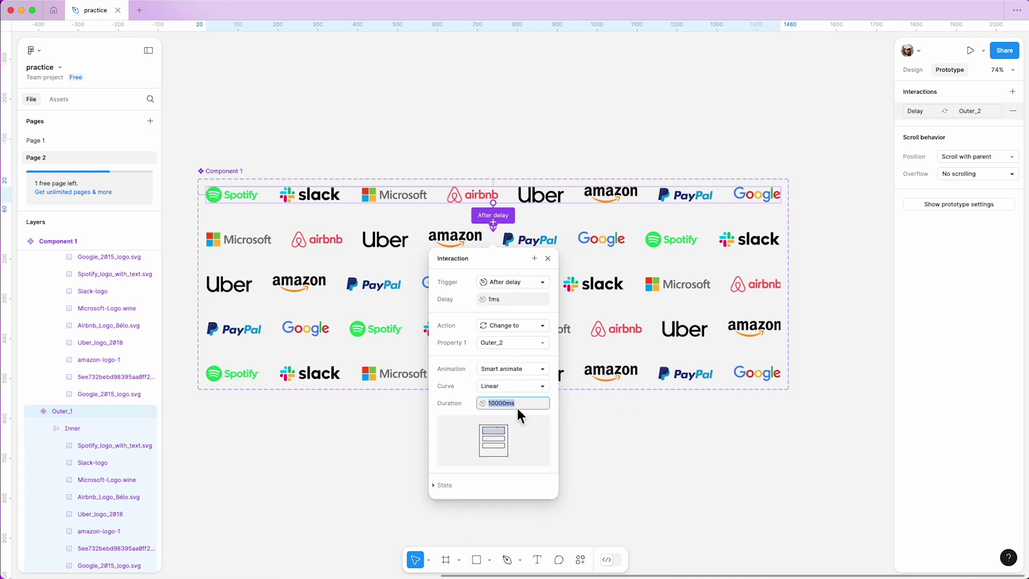
text(5000)
key(Return)
- Link Outer_2 to Outer_3, Outer_3 to Outer_4, and Outer_4 to Outer_5 with After delay triggers
click(529, 246)
mouse_move(493, 251)
mouse_down()
mouse_move(498, 399)
mouse_move(442, 208)
mouse_up()
click(512, 327)
click(523, 465)
click(607, 433)
click(556, 286)
click(554, 329)
- Loop Outer_5 back to Outer_1 with an instant change after a 1ms delay
click(554, 373)
click(514, 253)
click(514, 389)
text(1)
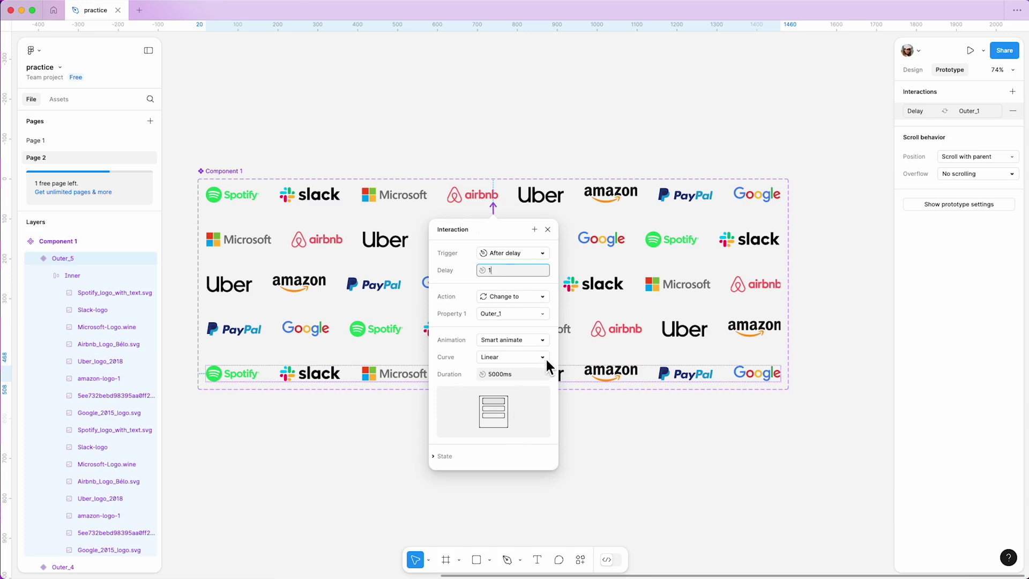
click(542, 341)
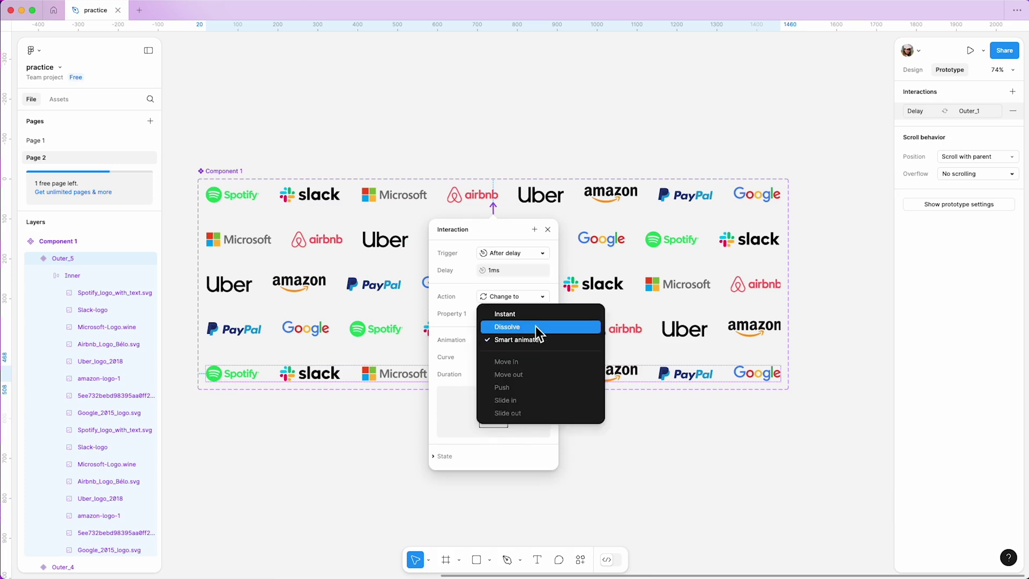
click(537, 315)
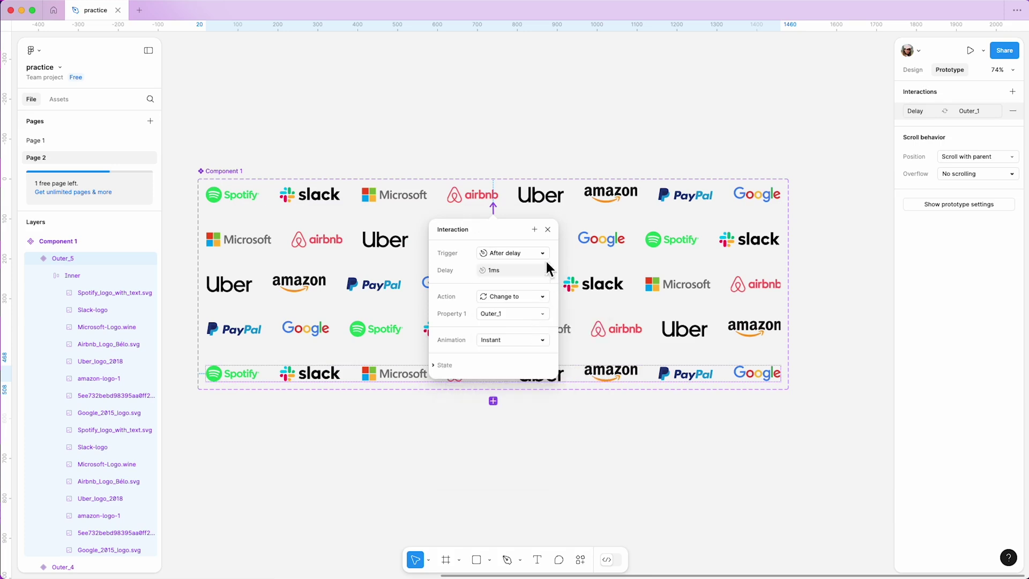
click(549, 232)
- Place an Outer_1 instance of Component 1 inside Desktop - 1 and present the frame
click(786, 411)
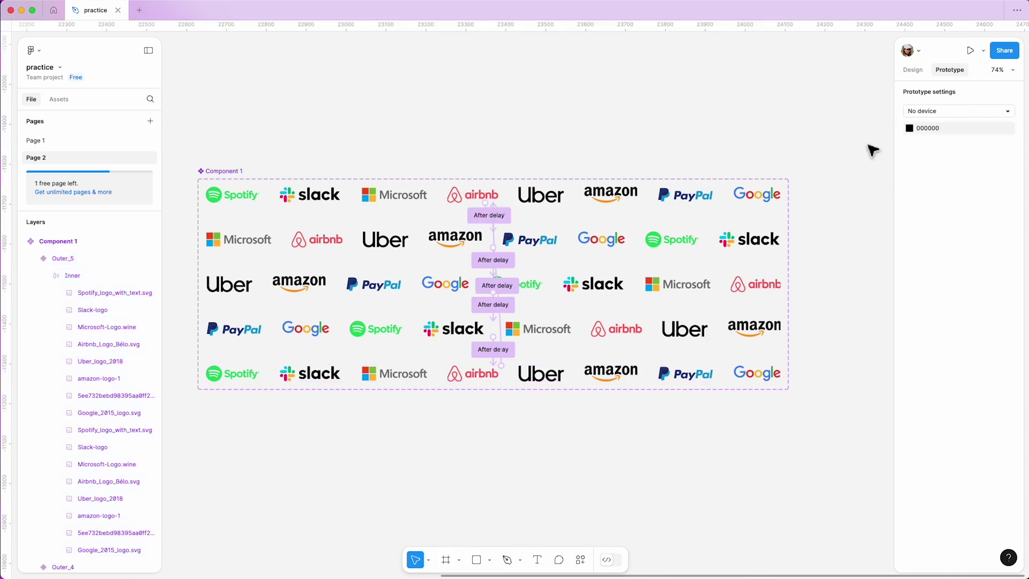
click(914, 72)
ctrl+scroll(845, 246, down, 3)
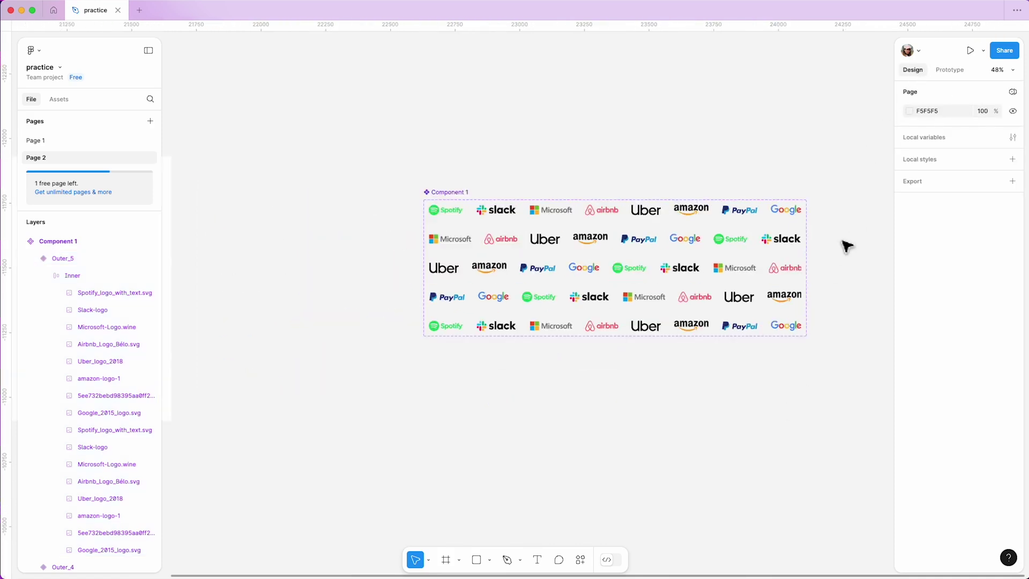
ctrl+scroll(846, 246, down, 3)
click(696, 227)
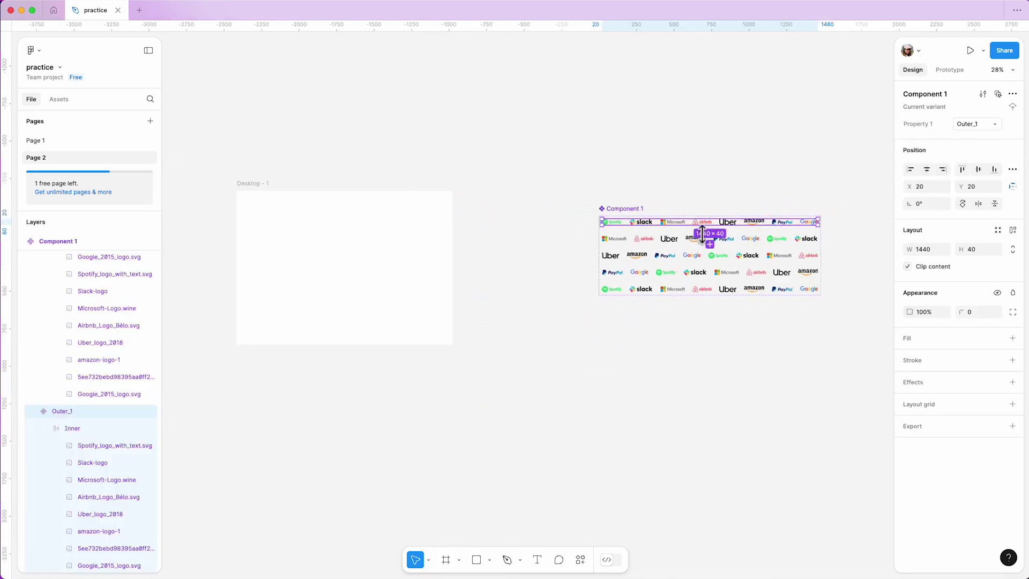
mouse_move(700, 227)
alt+mouse_down()
mouse_move(701, 182)
mouse_move(377, 244)
mouse_move(338, 269)
alt+mouse_up()
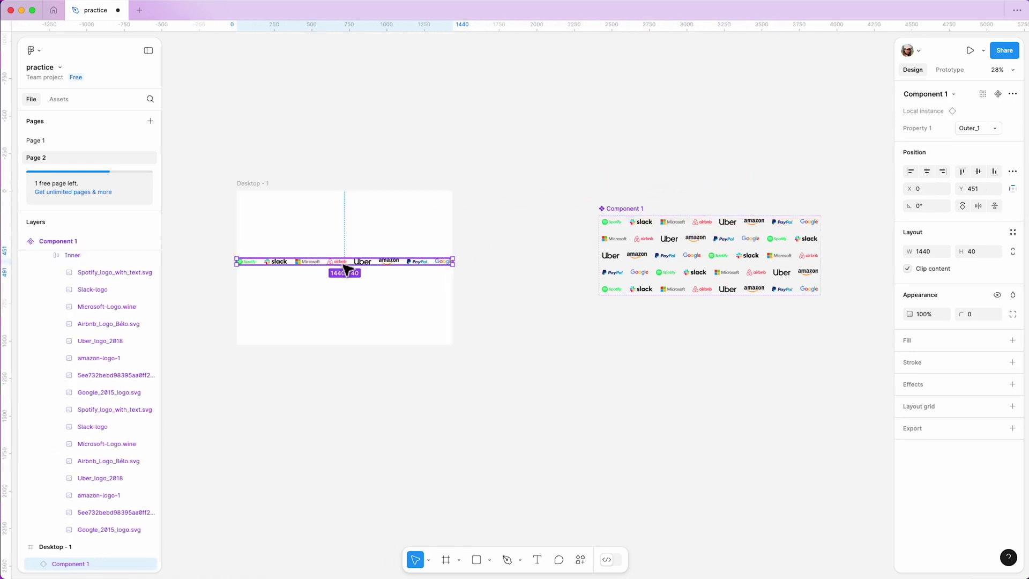
click(269, 189)
click(970, 52)
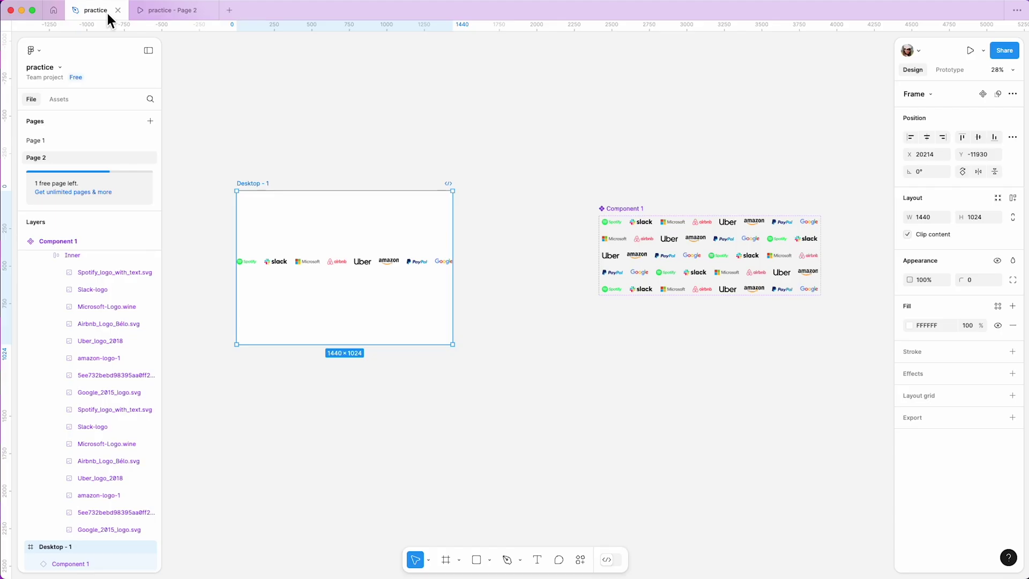
- Back in the editor, set the Outer_1 row's transition duration to 5000ms
click(95, 10)
click(793, 169)
scroll(840, 251, up, 5)
scroll(840, 251, up, 3)
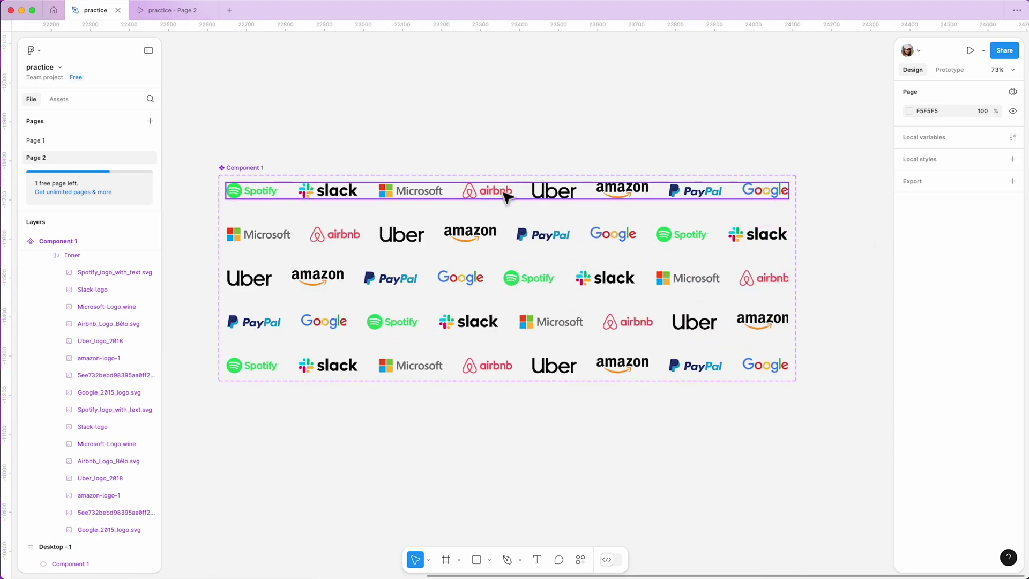
click(506, 196)
click(948, 71)
scroll(503, 211, up, 5)
click(482, 201)
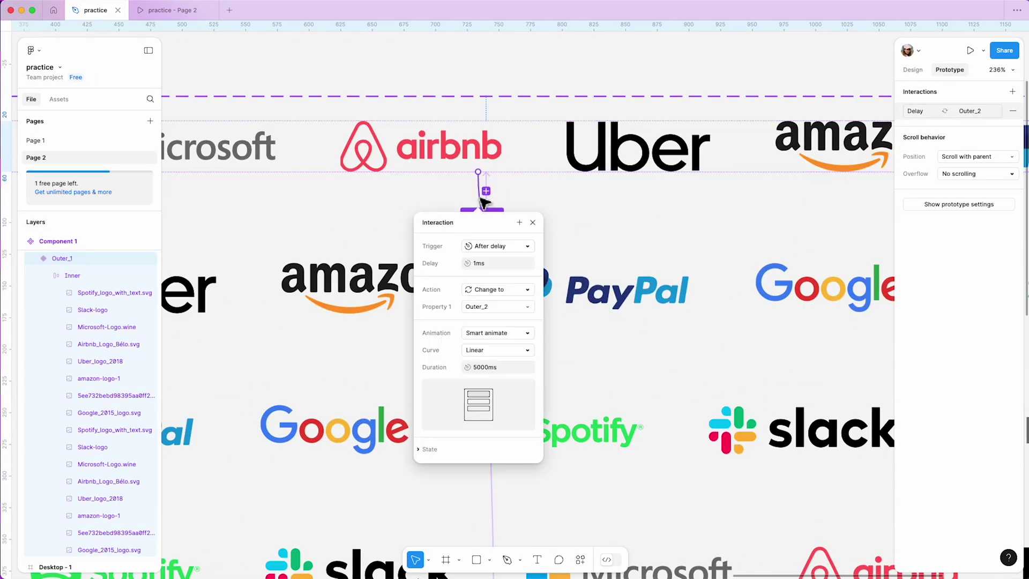
click(482, 369)
- Set the Outer_3 and Outer_4 transitions to 5000ms, then zoom out to the whole page
click(549, 305)
click(492, 362)
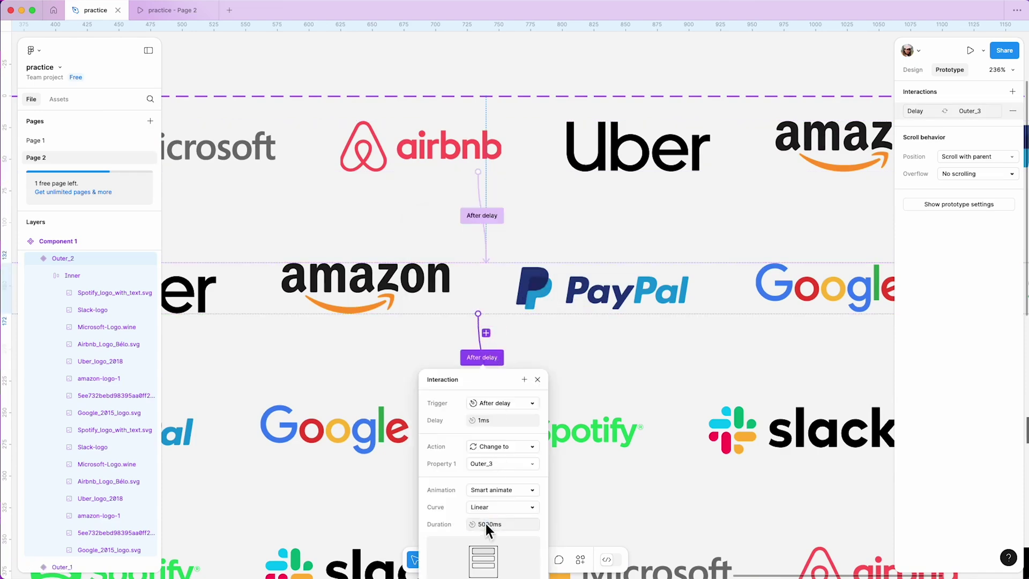
text(3000)
click(616, 459)
scroll(504, 380, down, 3)
click(487, 370)
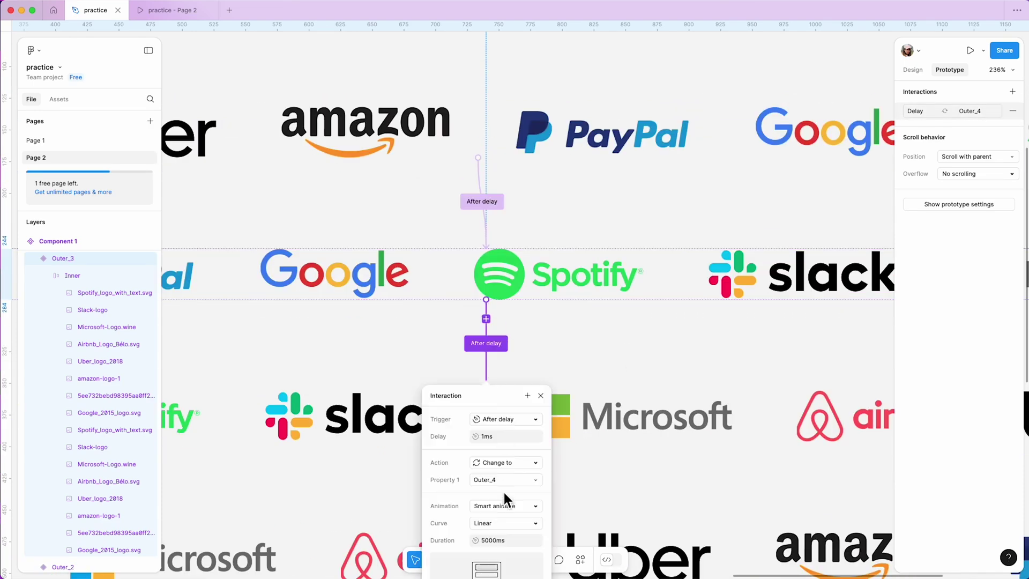
click(486, 544)
scroll(487, 403, down, 3)
click(486, 317)
click(487, 480)
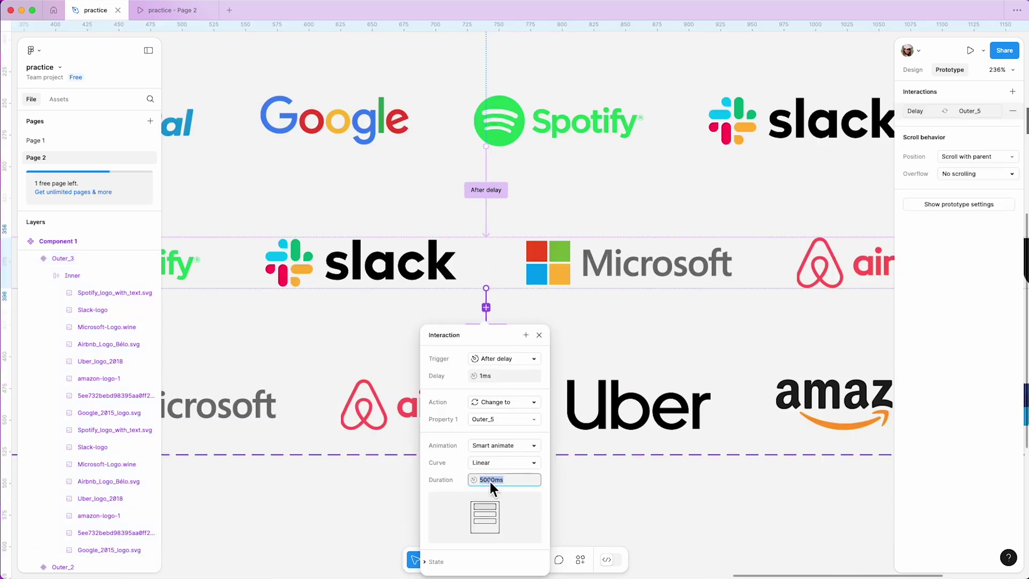
text(3000)
key(Escape)
key(Escape)
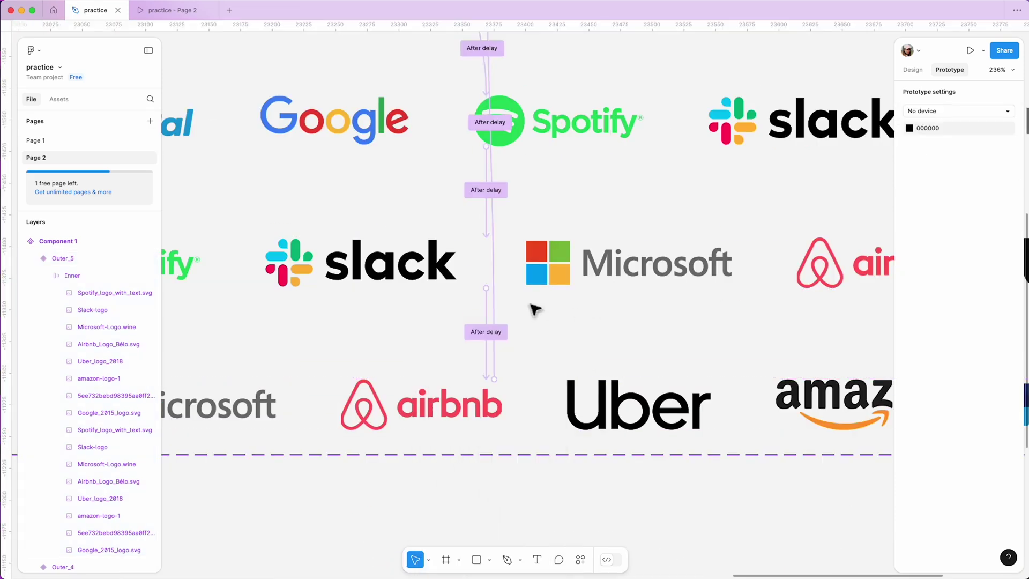
key(shift+1)
scroll(760, 248, down, 3)
scroll(760, 248, down, 3)
- Play the Desktop - 1 prototype preview, then reselect the top Outer_1 row
click(348, 192)
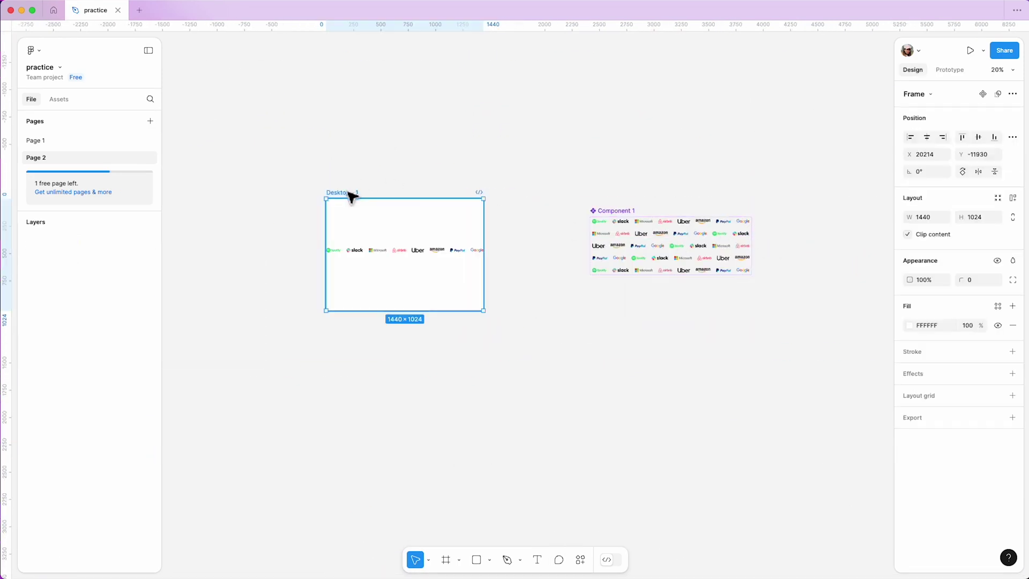
click(970, 50)
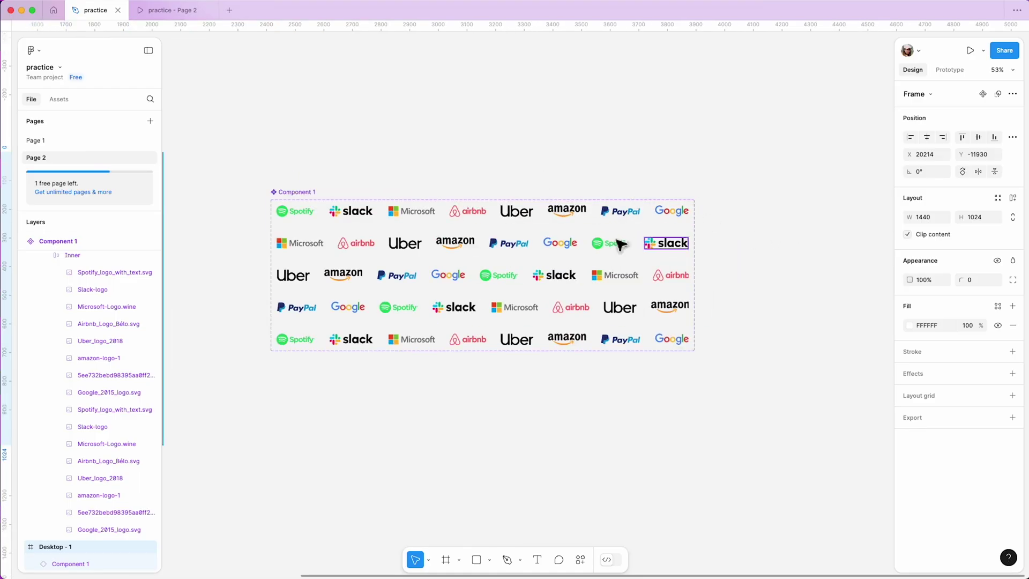
scroll(619, 244, up, 2)
double_click(455, 217)
scroll(443, 236, up, 1)
- Change the Outer_1 transition duration from 3000ms to 10000ms
click(950, 70)
scroll(448, 252, up, 4)
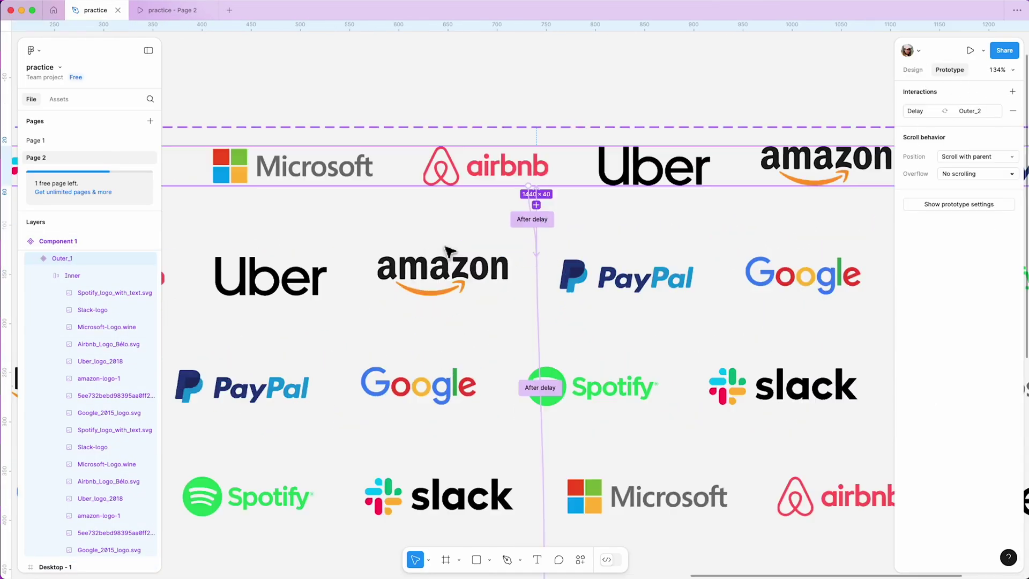
click(535, 210)
click(540, 380)
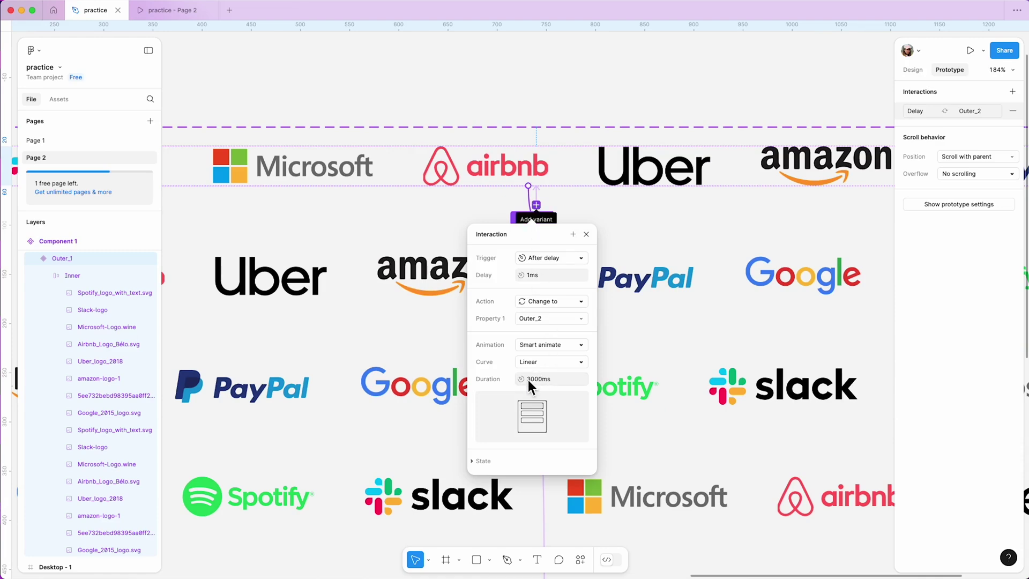
text(1000)
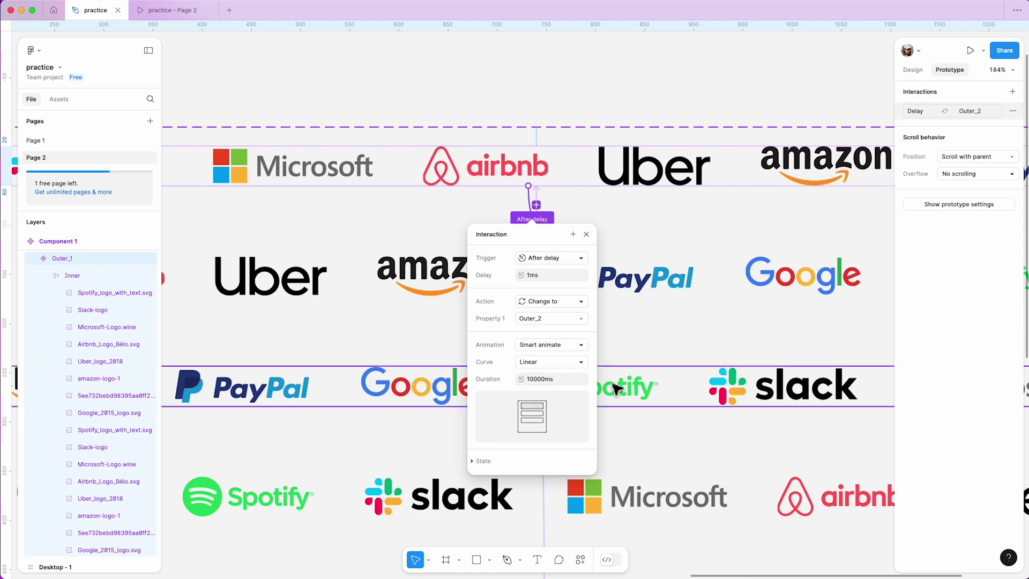
click(548, 380)
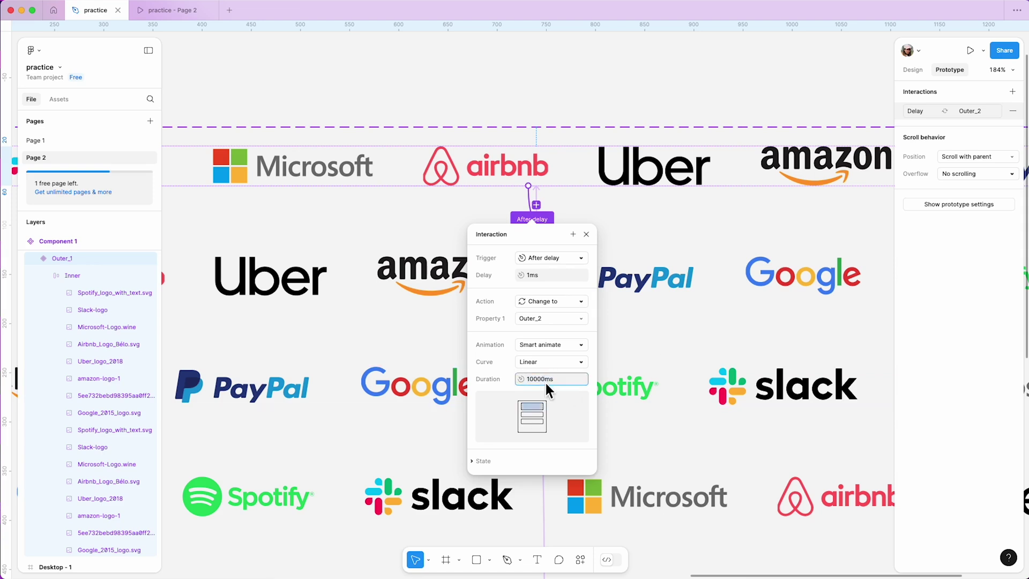
key(Return)
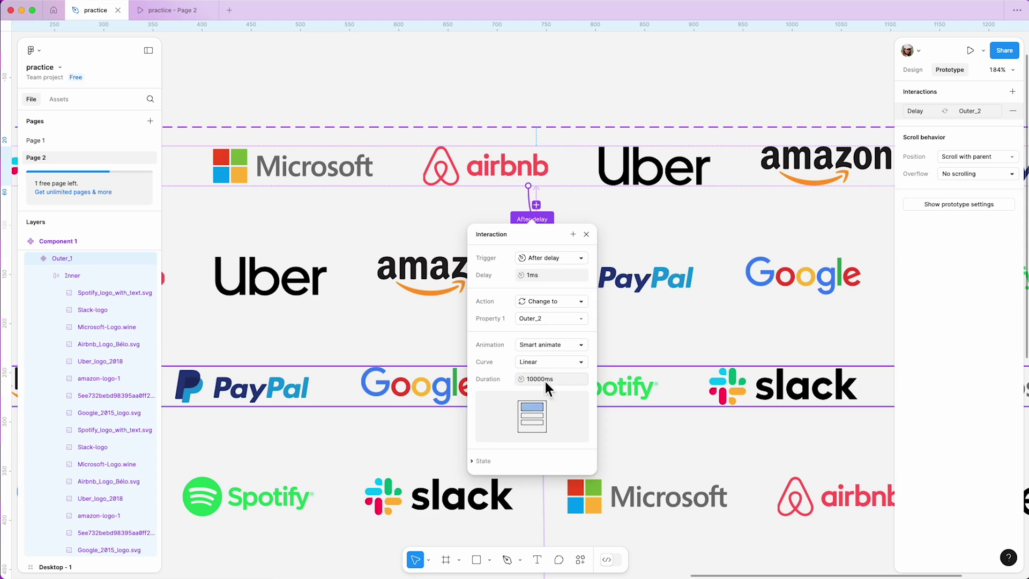
click(544, 379)
key(BackSpace)
text(1440)
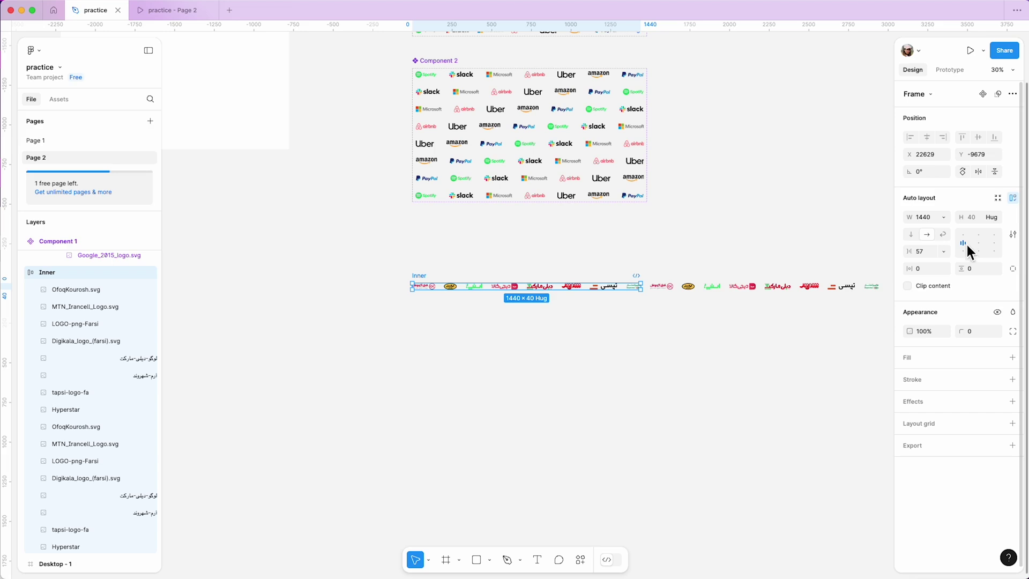
scroll(532, 266, up, 2)
- Select the Outer_1 frame wrapping the Persian logo row
click(527, 251)
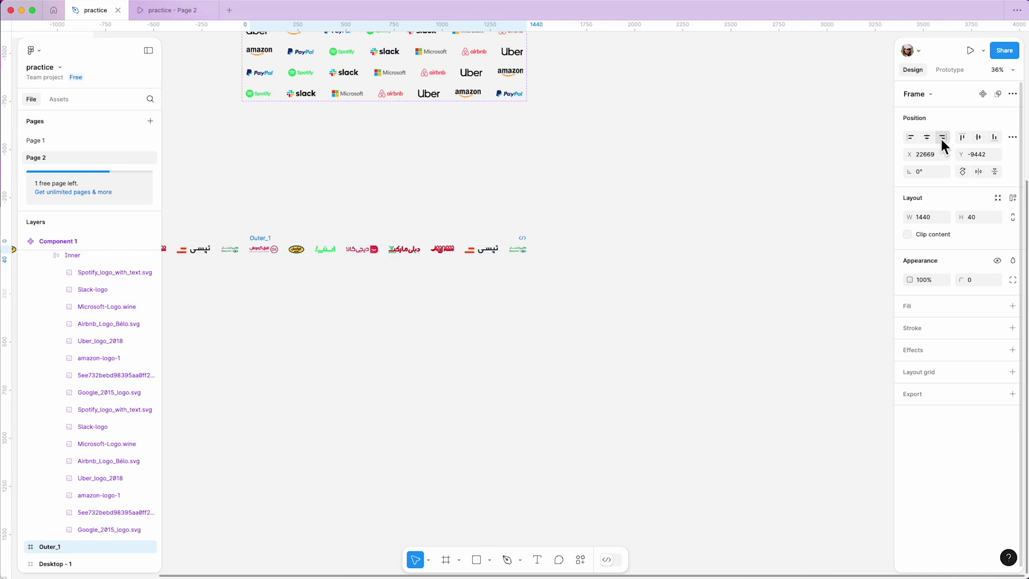
scroll(786, 298, left, 3)
scroll(595, 304, left, 8)
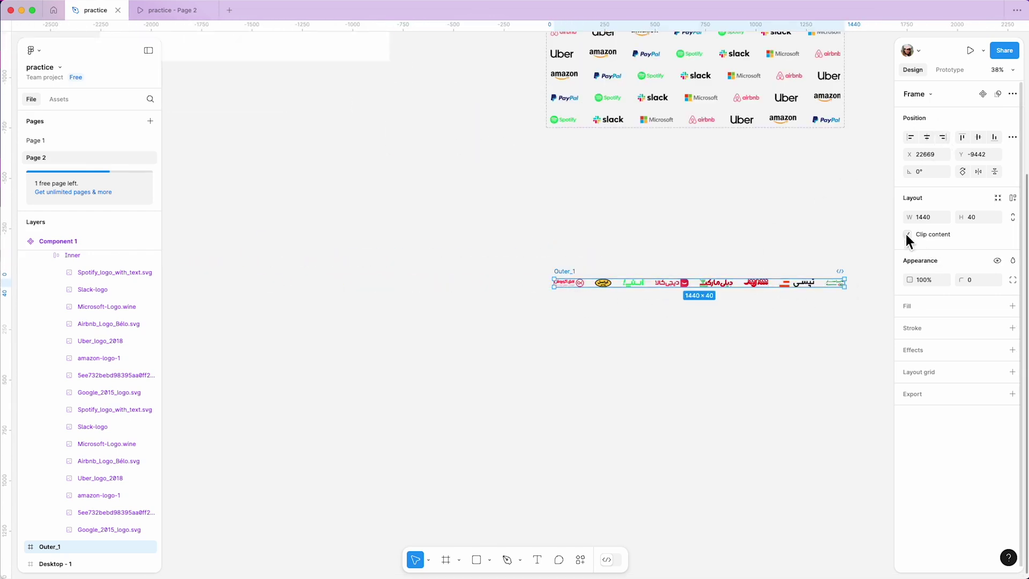
- Duplicate the Persian row as Outer_2 with auto layout, then keep copying down to nine rows
alt+drag(569, 280, 571, 311)
text(Outer_2)
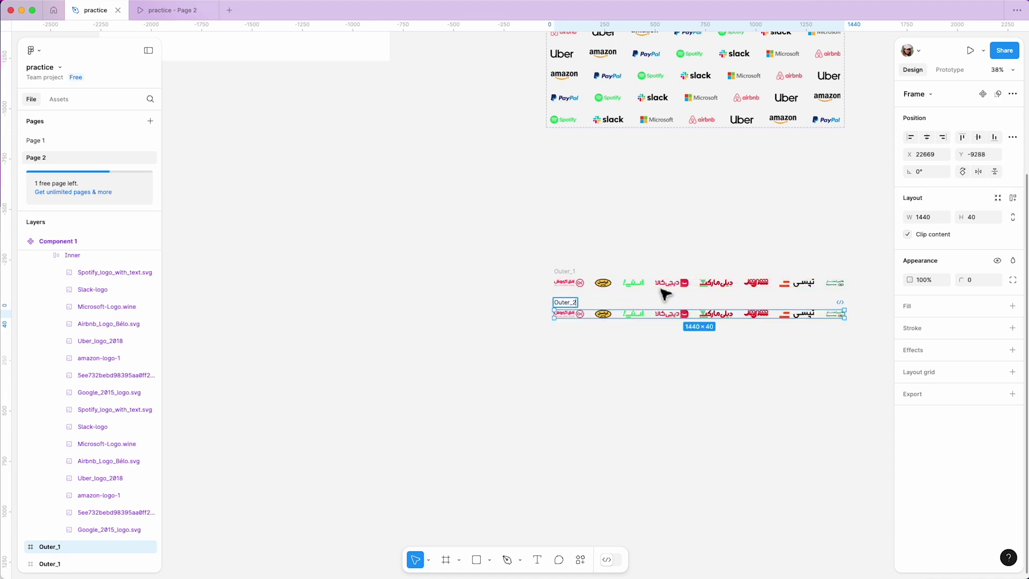
key(Return)
key(shift+a)
ctrl+scroll(797, 379, up, 3)
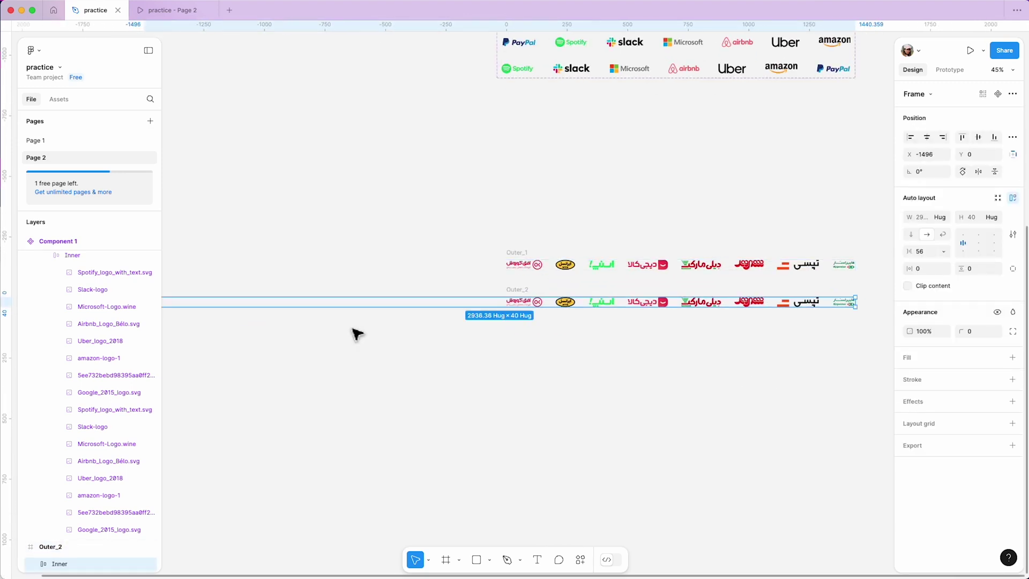
ctrl+scroll(542, 296, up, 5)
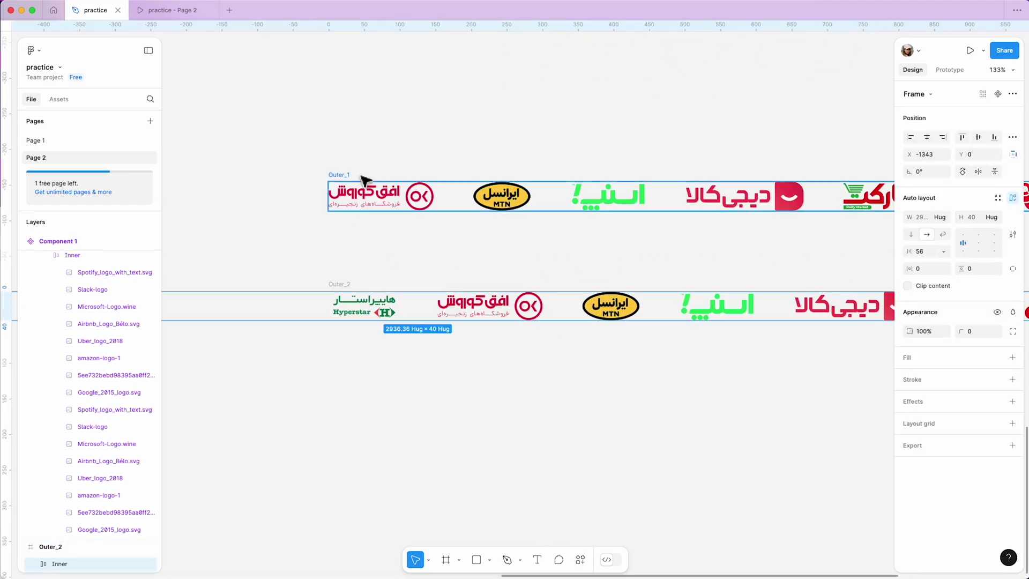
ctrl+scroll(340, 287, down, 5)
mouse_move(333, 317)
alt+mouse_down()
mouse_move(326, 388)
mouse_move(306, 426)
alt+mouse_up()
ctrl+scroll(306, 351, up, 2)
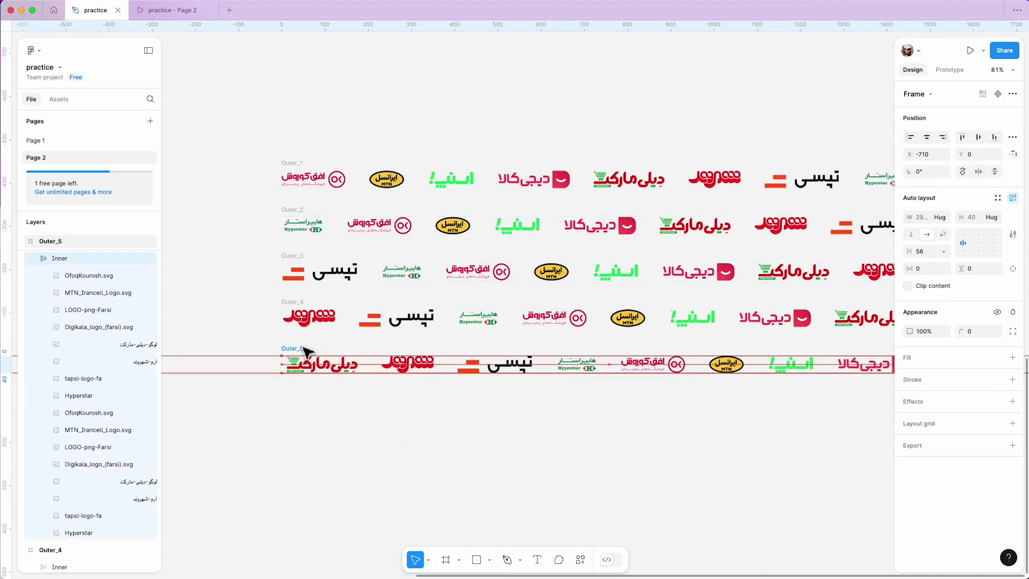
alt+drag(305, 351, 294, 446)
scroll(316, 408, down, 2)
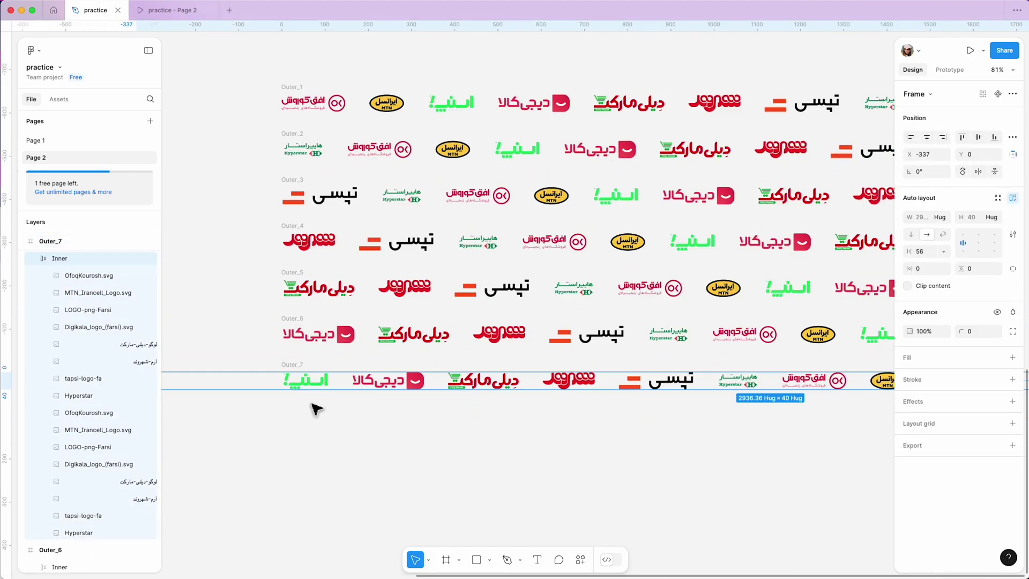
alt+drag(306, 381, 306, 458)
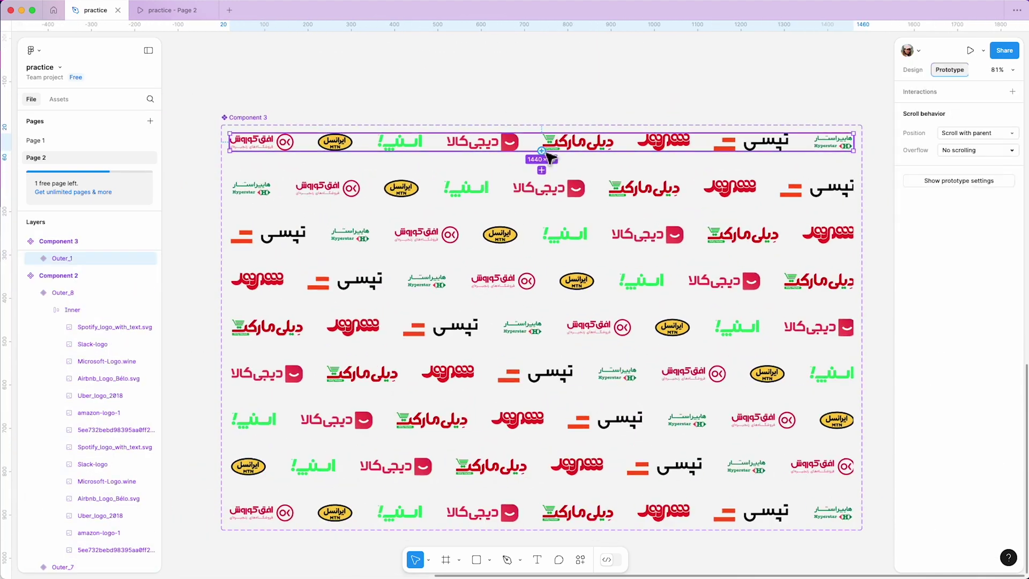
- Connect the Persian rows with After delay transitions, loop Outer_8 back to Outer_1, and play
drag(541, 169, 546, 238)
click(563, 188)
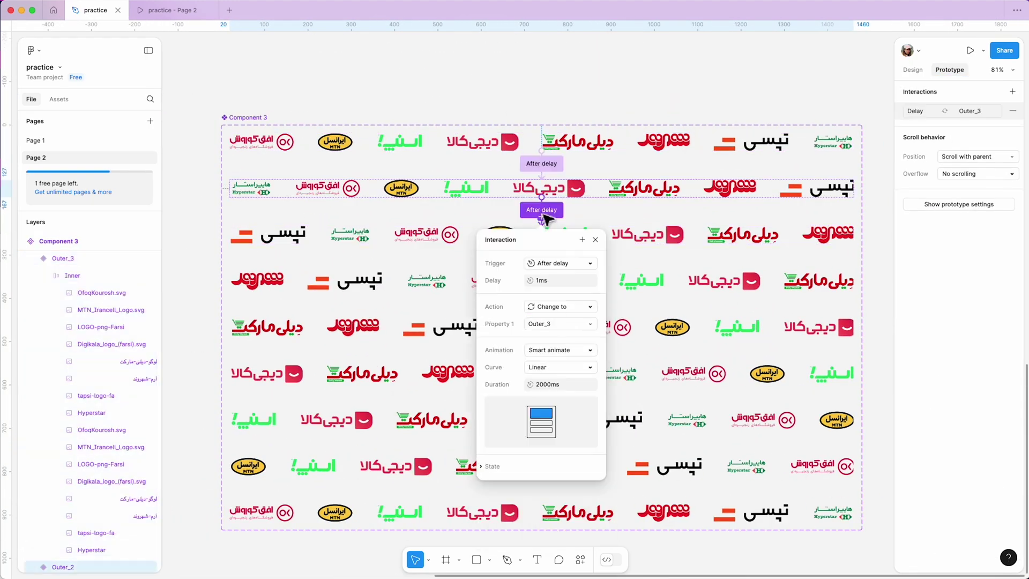
scroll(547, 322, down, 3)
drag(549, 410, 541, 48)
click(564, 361)
click(554, 520)
scroll(549, 168, up, 1)
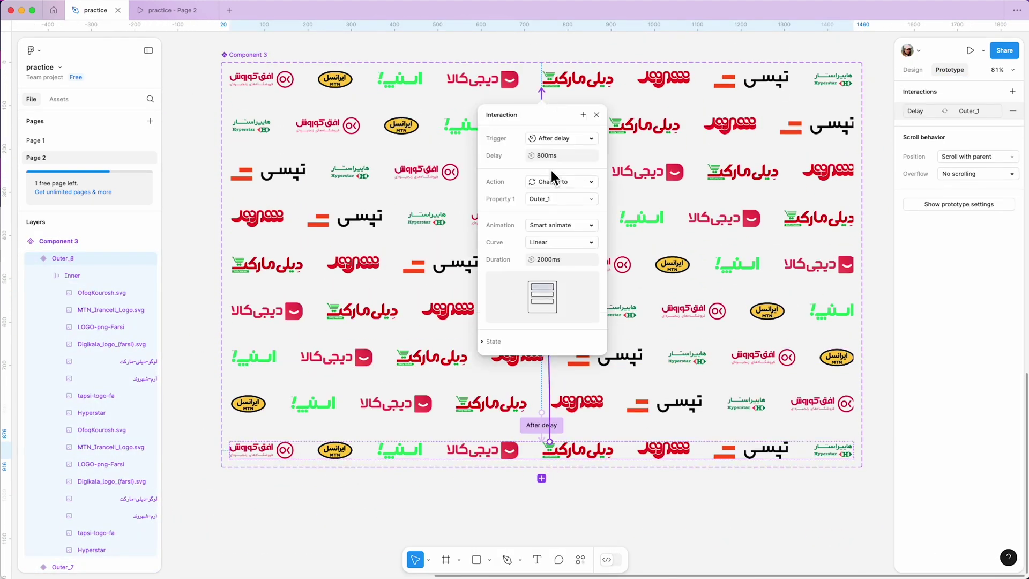
key(Escape)
key(super+alt+Return)
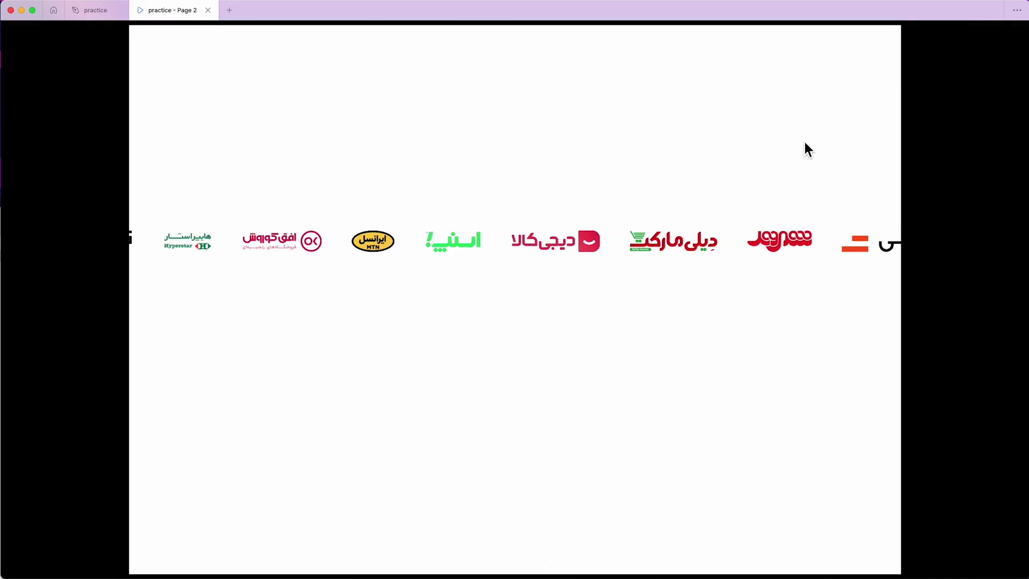
- Move the English Component 1 strip below the Persian row in Desktop - 1 and return to the preview
key(ctrl+shift+Tab)
mouse_move(706, 119)
mouse_down()
mouse_move(714, 81)
mouse_move(499, 200)
mouse_up()
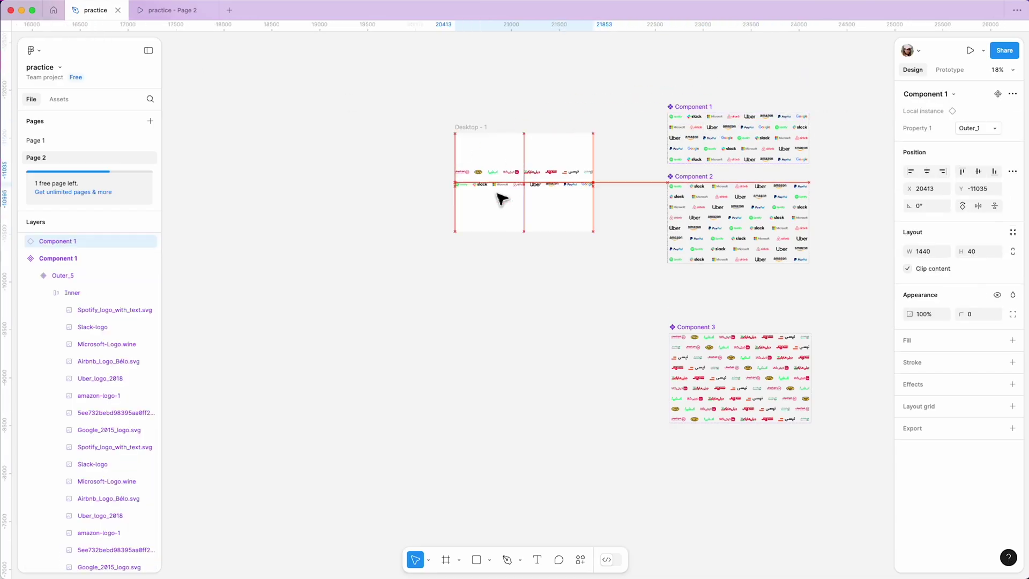
click(153, 12)
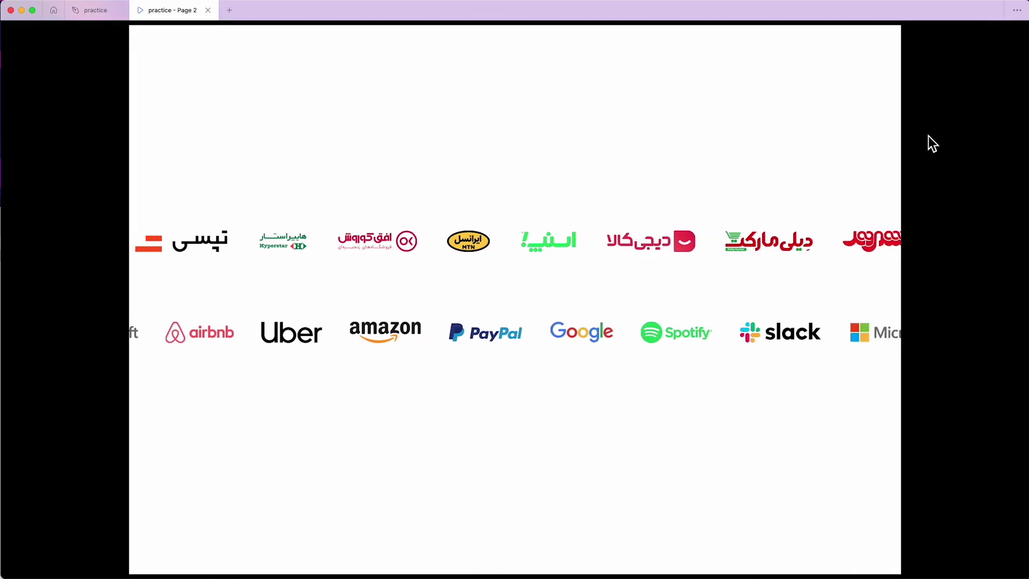